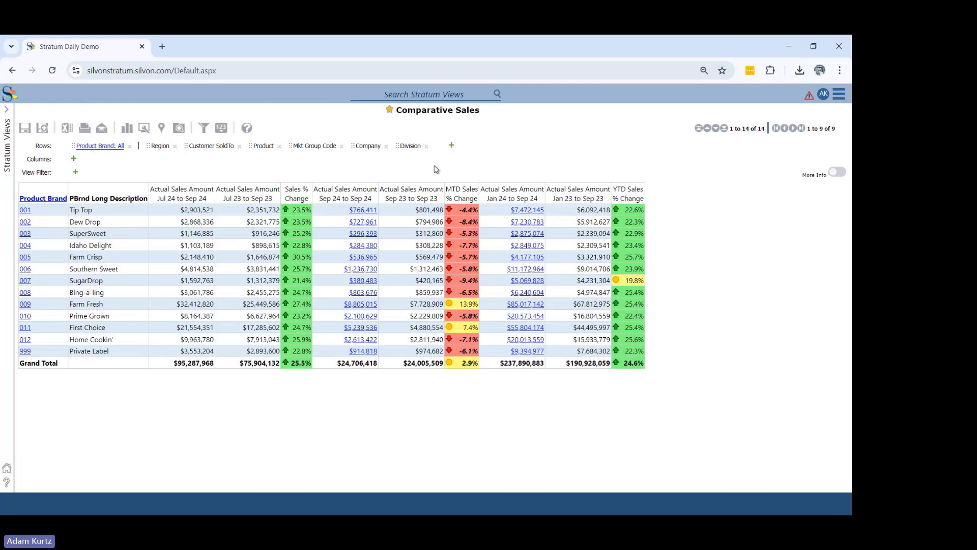
Remove the Company hierarchy from the view's rows and add the Customer Type hierarchy.
left_click(388, 147)
left_click(408, 146)
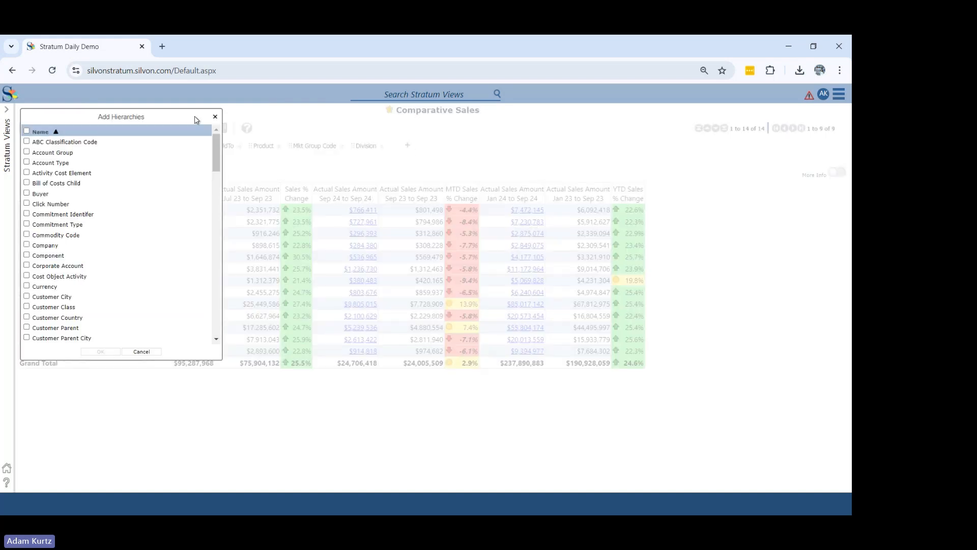
left_click_drag(217, 151, 215, 185)
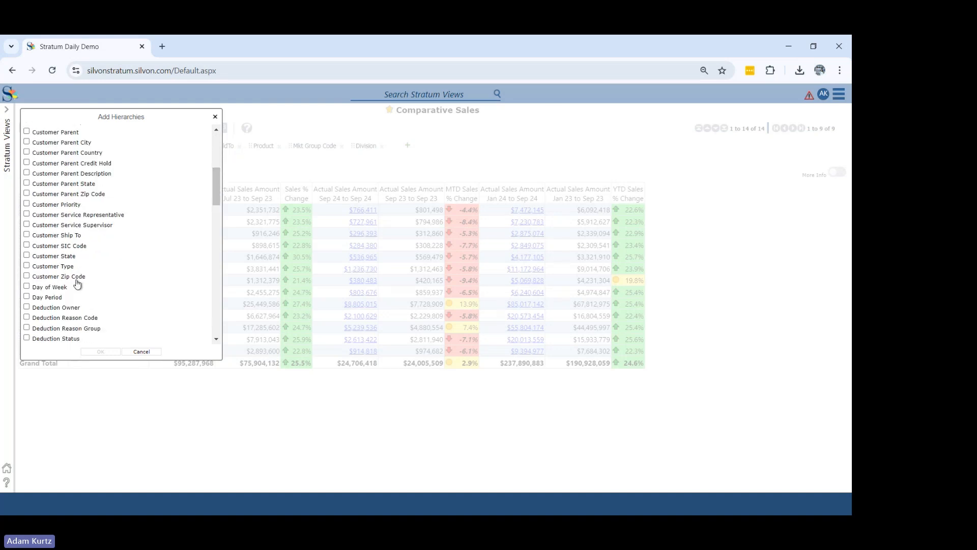
left_click(49, 267)
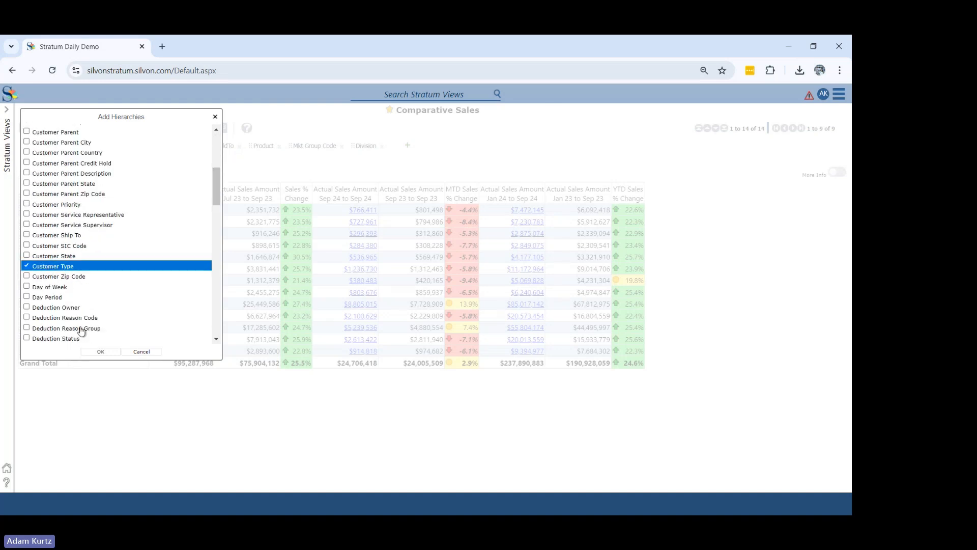
left_click(100, 352)
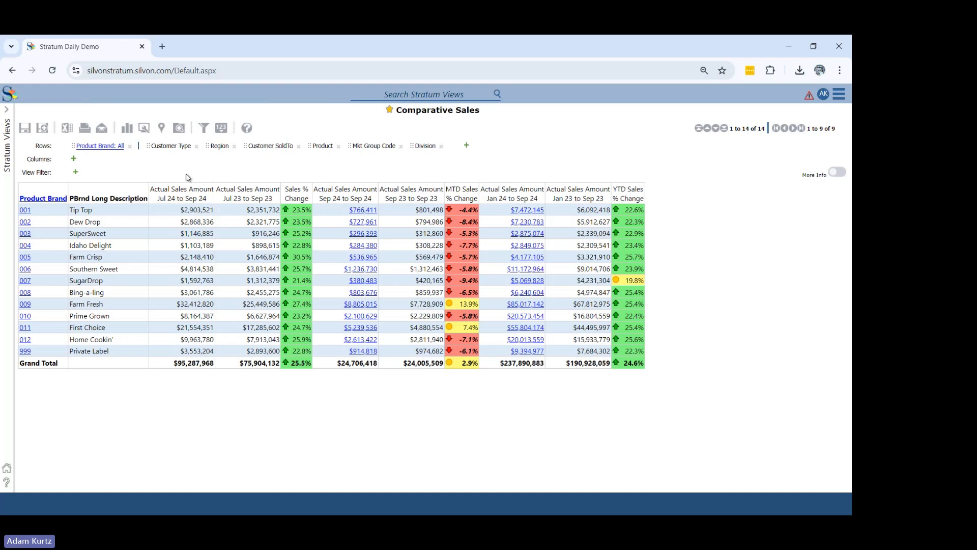
Show the View Explorer alongside the Comparative Sales grid.
left_click(179, 128)
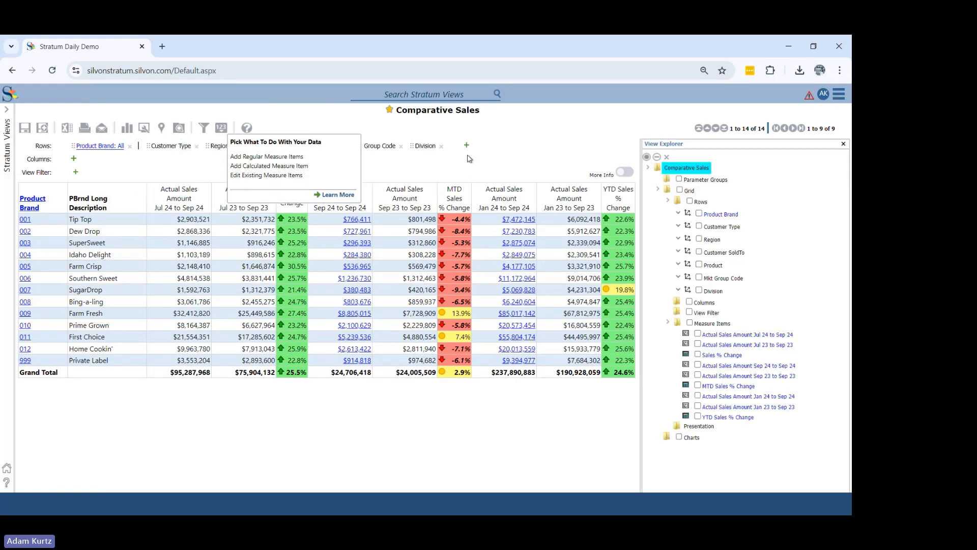
left_click(179, 131)
left_click(179, 131)
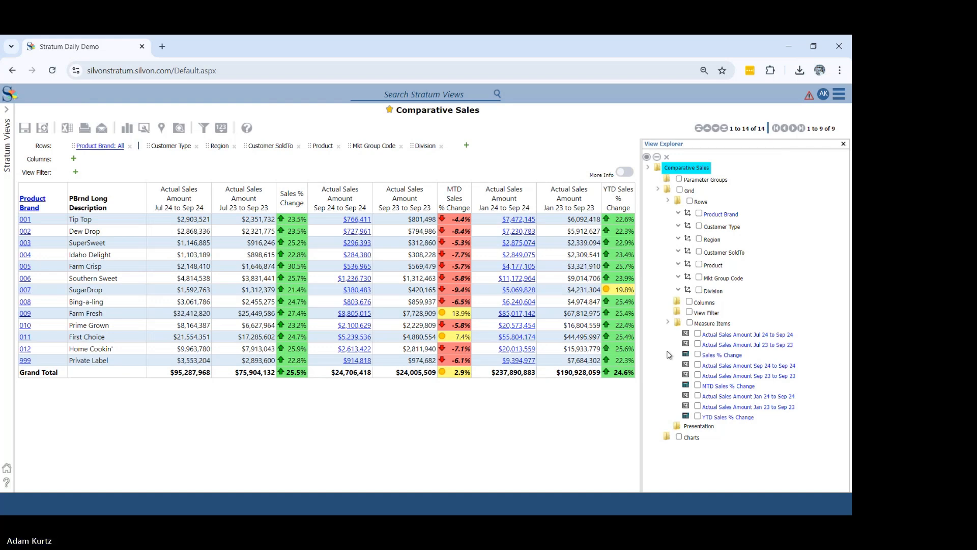
Disable the Region, Mkt Group Code and Division rows and all six rolling-period and September measure items, and apply the changes.
left_click(699, 290)
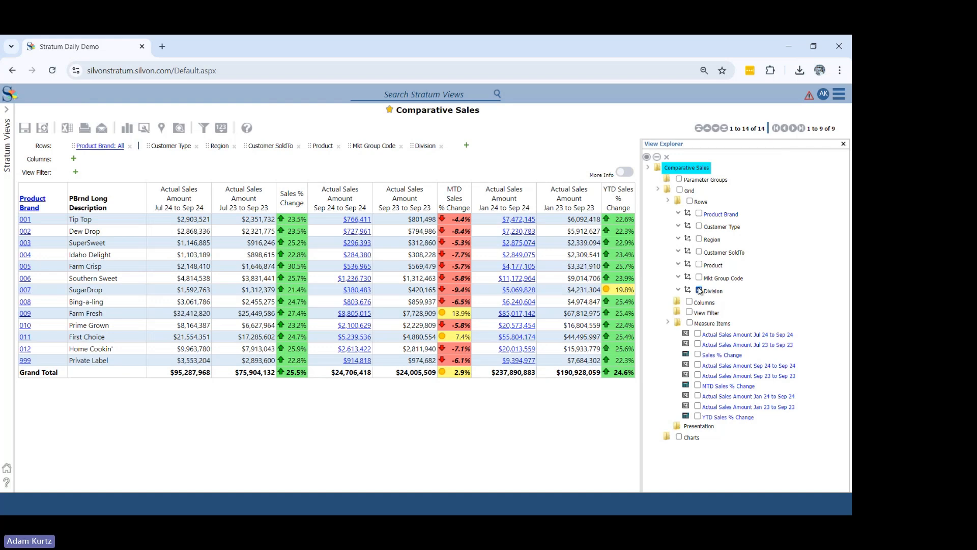
left_click(699, 277)
left_click(699, 239)
left_click(698, 333)
left_click(698, 343)
left_click(698, 355)
left_click(698, 365)
left_click(698, 375)
left_click(698, 386)
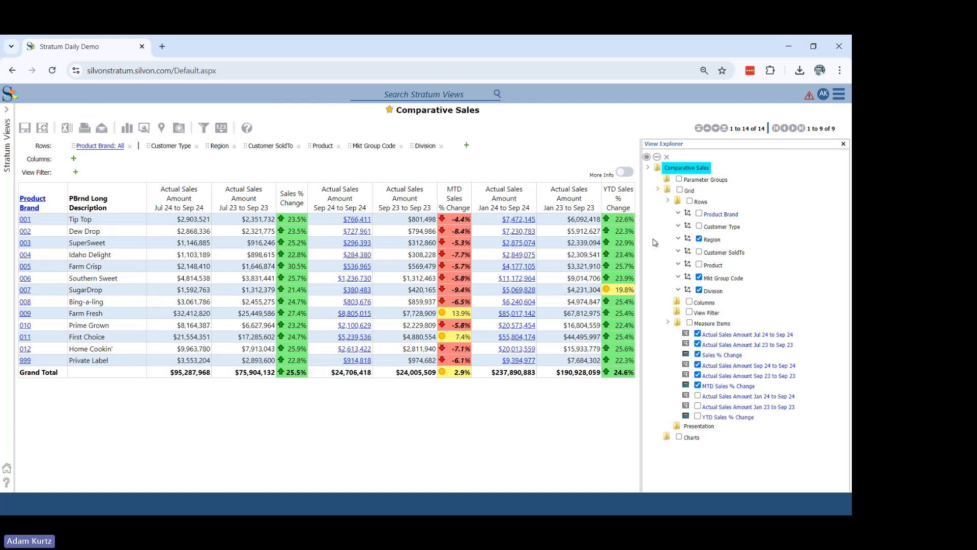
left_click(656, 158)
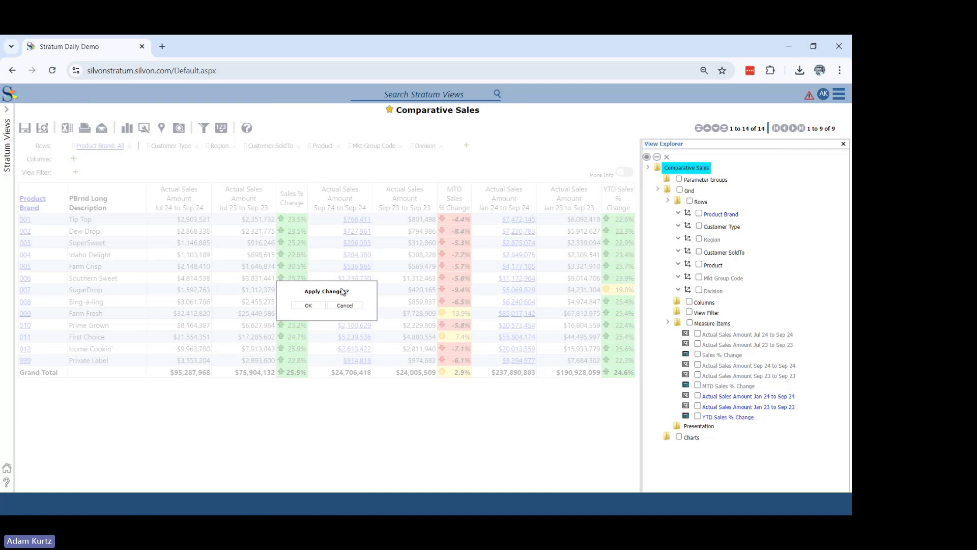
left_click(309, 305)
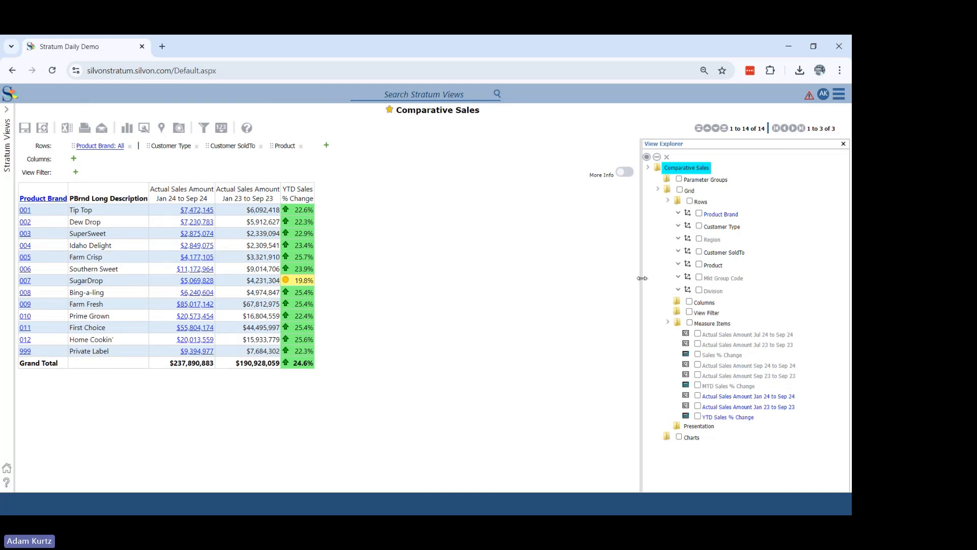
Widen the View Explorer and delete the six disabled measure items plus the disabled Region, Mkt Group Code and Division rows, applying the changes.
left_click_drag(642, 278, 598, 278)
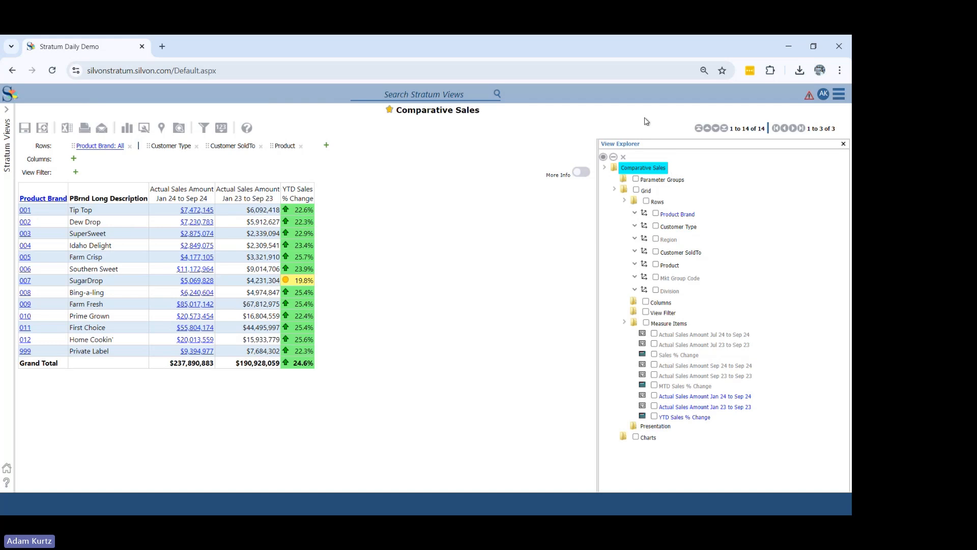
left_click(654, 333)
left_click(654, 343)
left_click(654, 355)
left_click(654, 364)
left_click(654, 374)
left_click(655, 385)
left_click(656, 239)
left_click(656, 278)
left_click(656, 290)
left_click(623, 158)
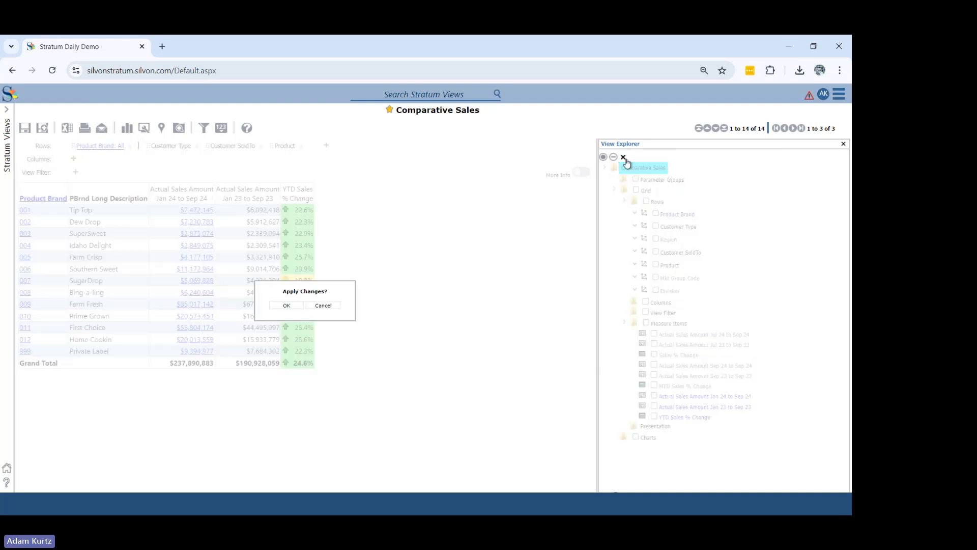
left_click(290, 306)
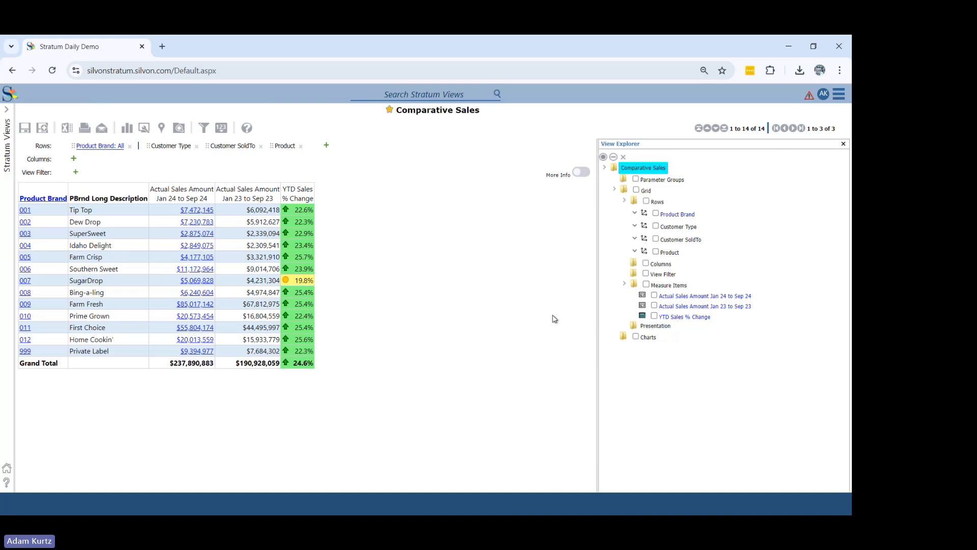
Search the available regular measure items for "sales" and inspect the time settings of Actual Sales Amount without adding it.
left_click(686, 289)
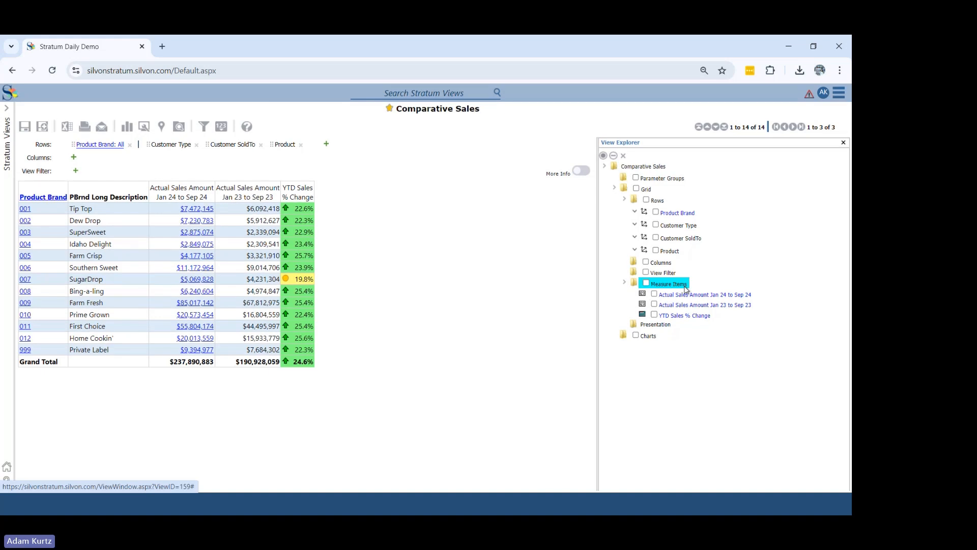
right_click(685, 288)
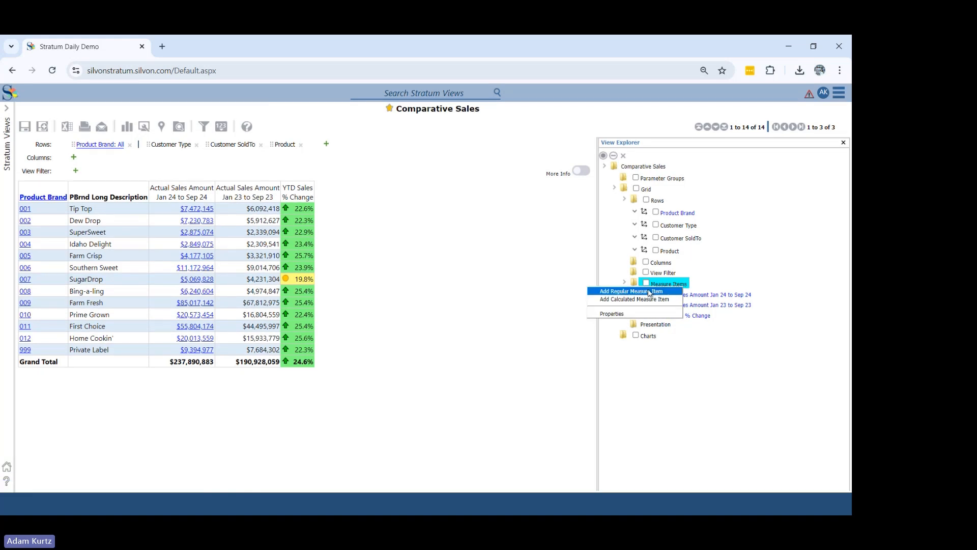
left_click(649, 292)
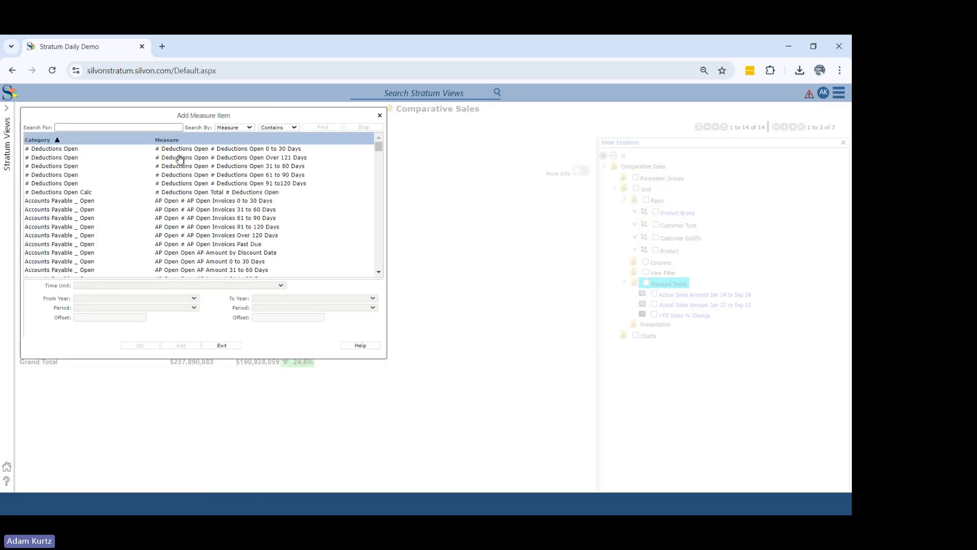
left_click(121, 128)
type("sa")
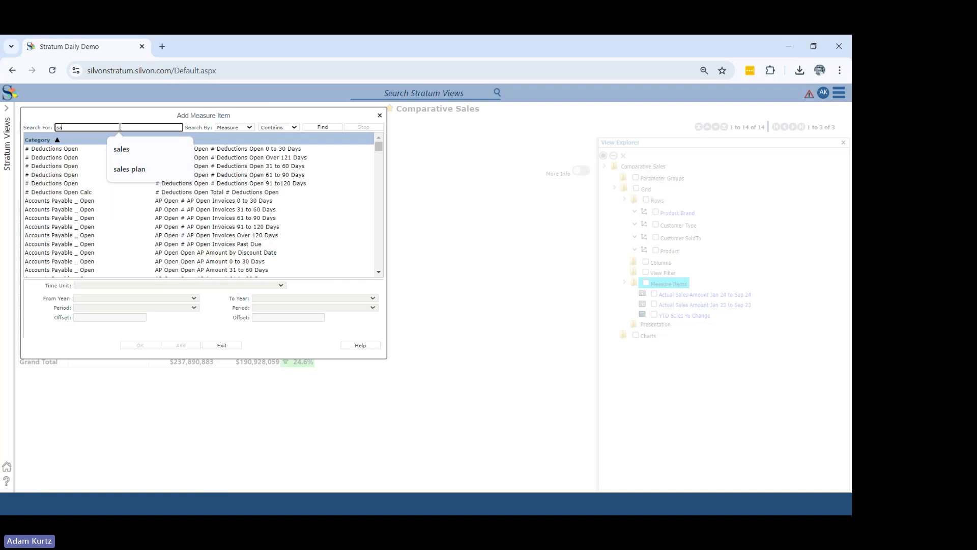
type("les")
key("Return")
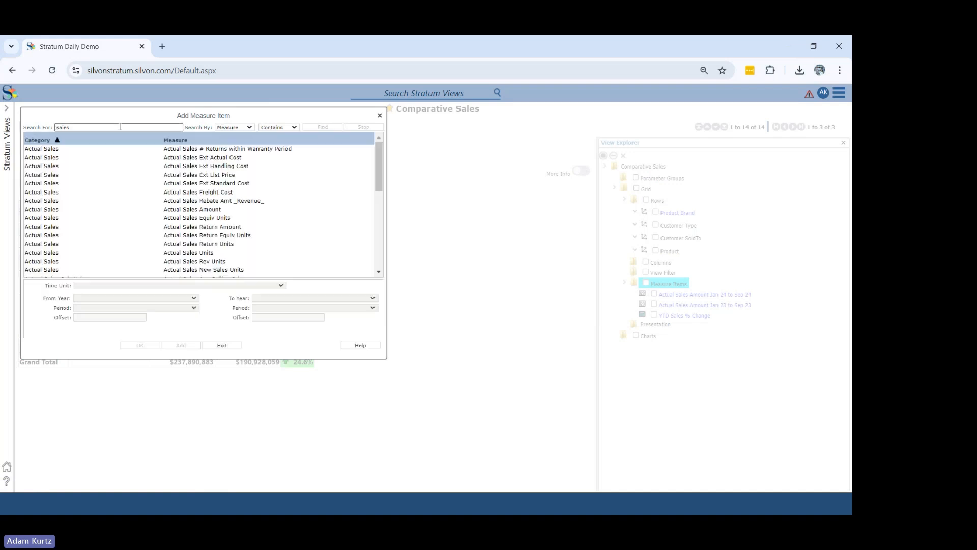
left_click(213, 210)
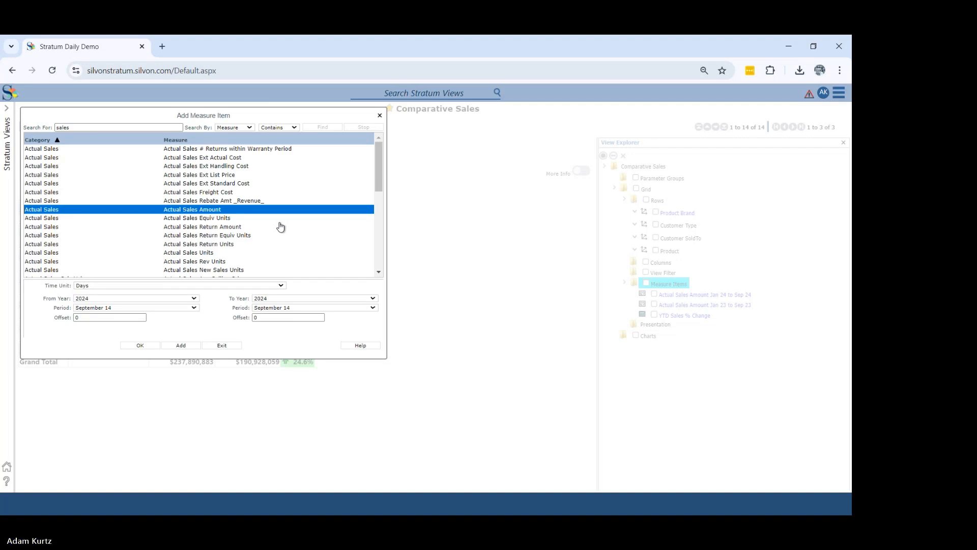
left_click(222, 346)
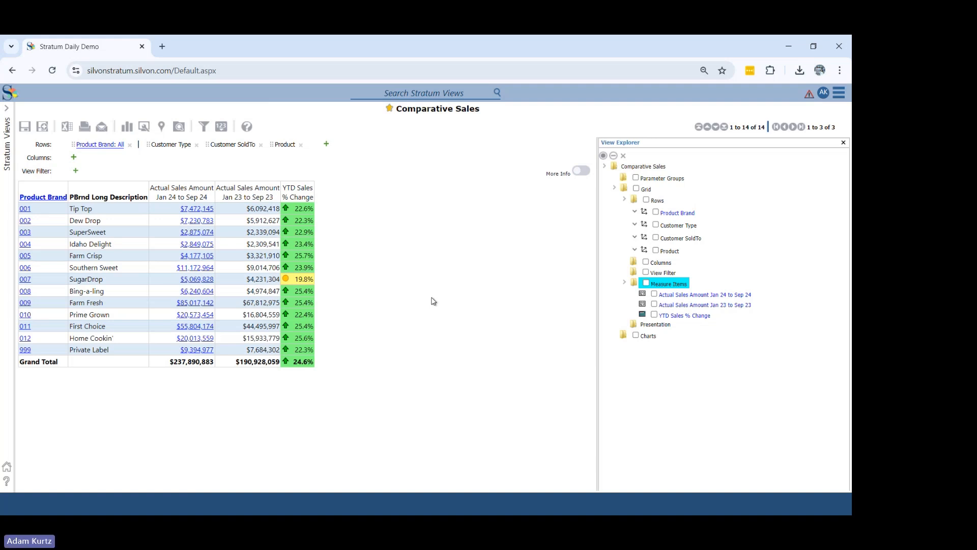
Prepare to save a copy of the view, naming it Comparative Sales ADK and setting its type to Personal.
left_click(43, 128)
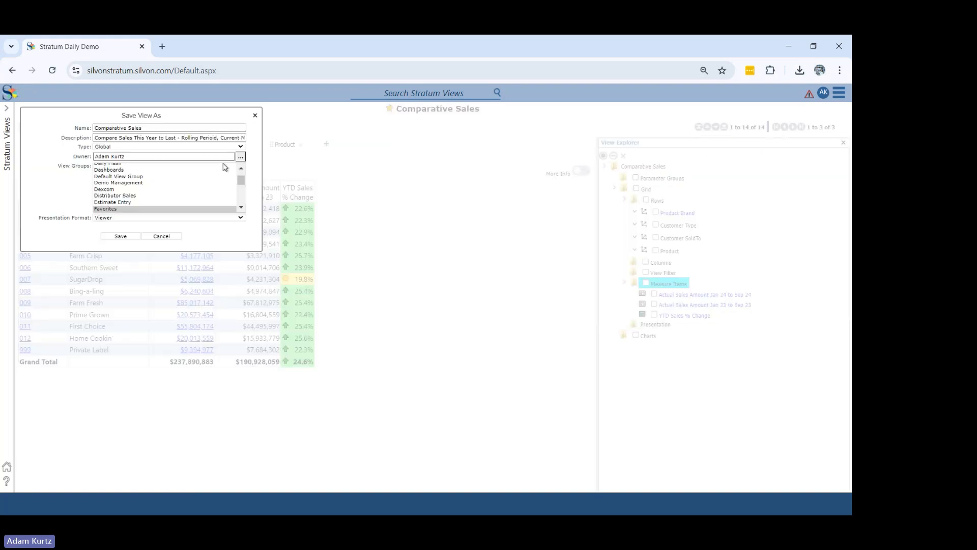
left_click(154, 128)
left_click_drag(152, 128, 75, 130)
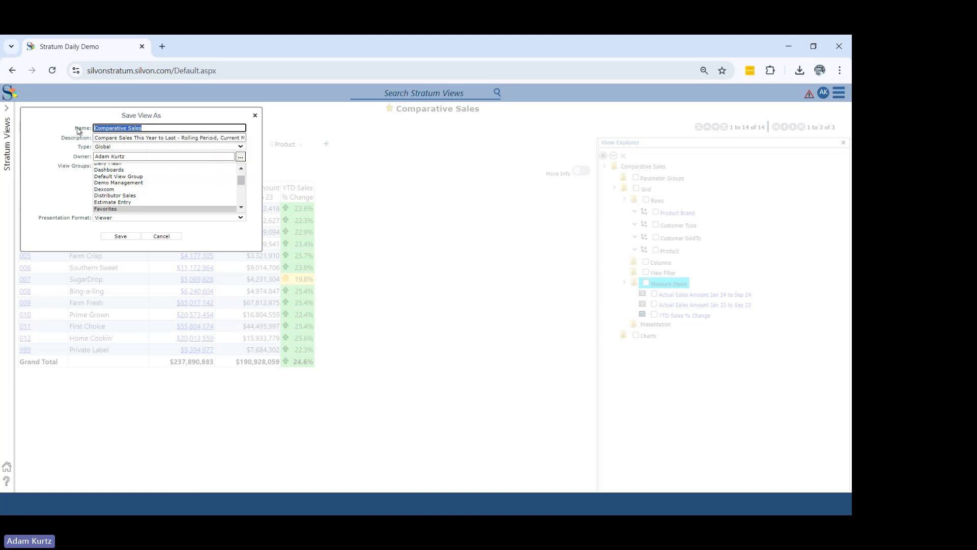
left_click(118, 139)
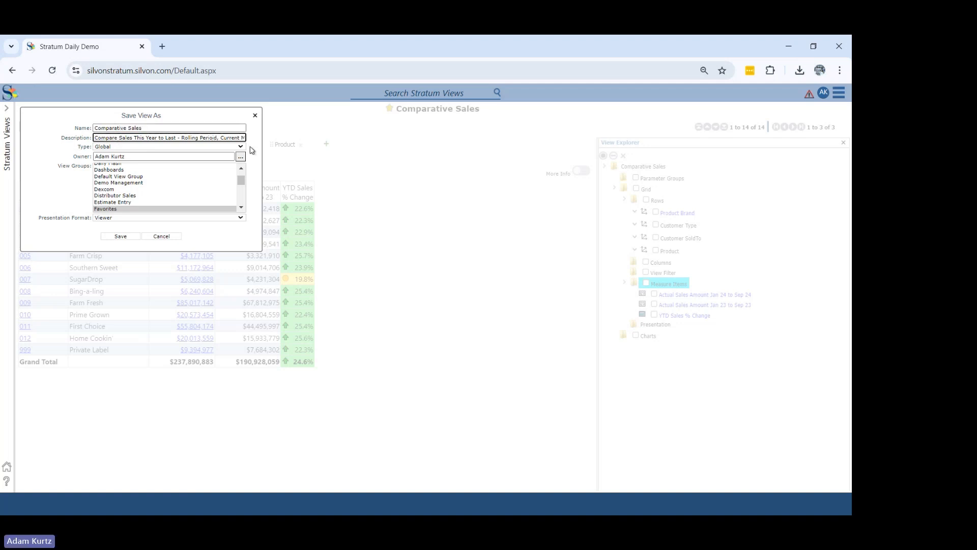
left_click_drag(221, 138, 61, 147)
left_click(61, 147)
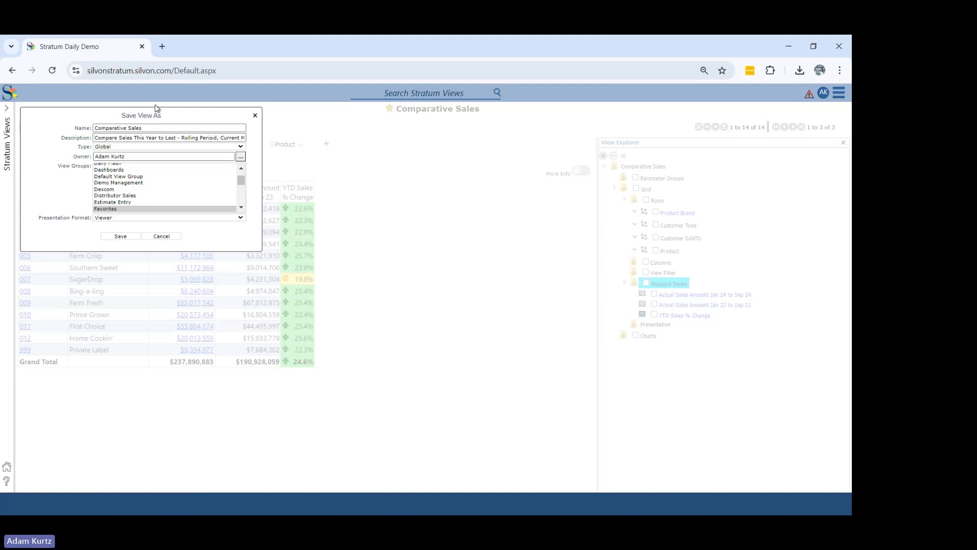
left_click(153, 127)
type("ADK")
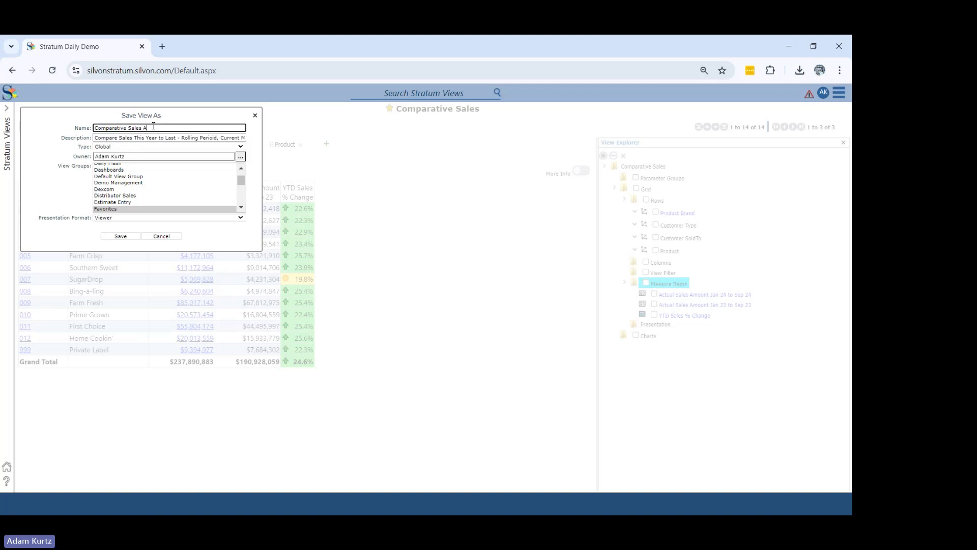
left_click(65, 181)
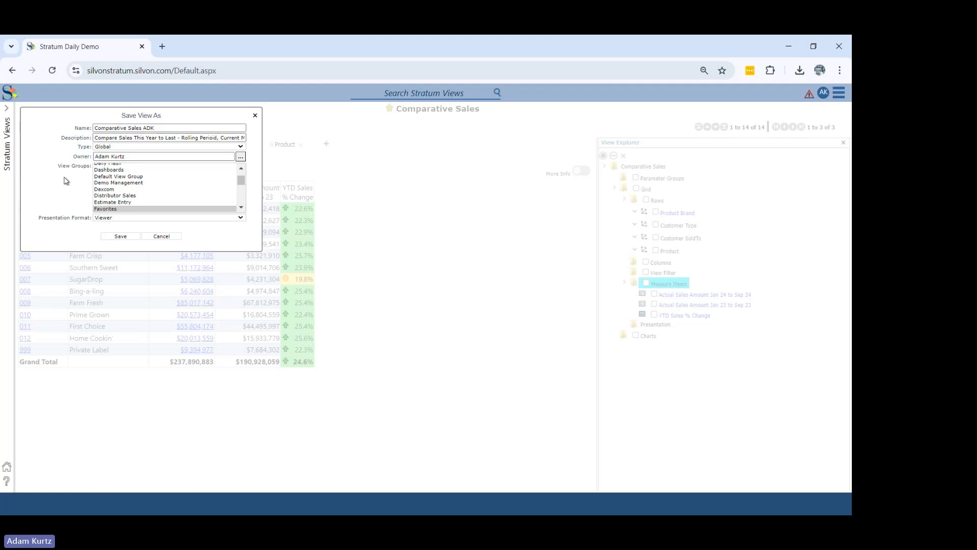
left_click(128, 147)
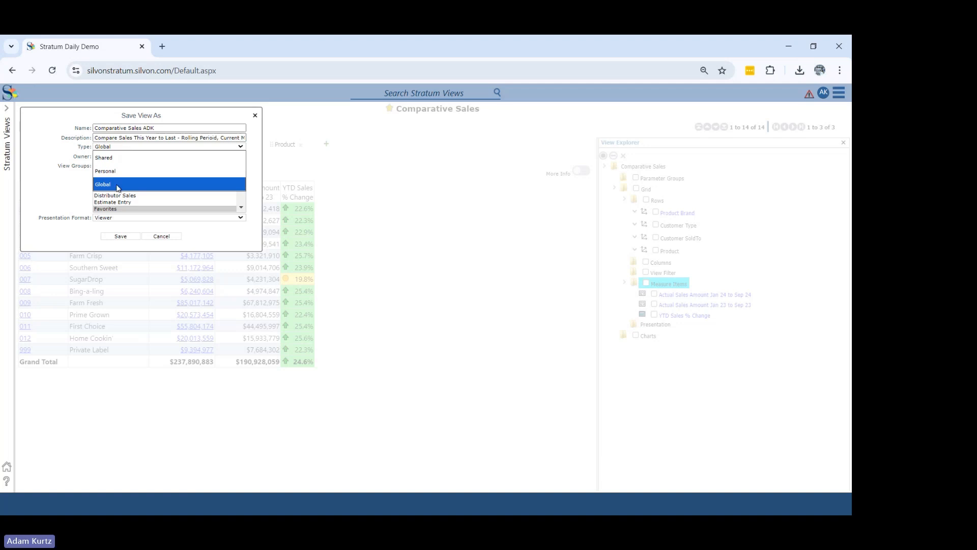
left_click(141, 170)
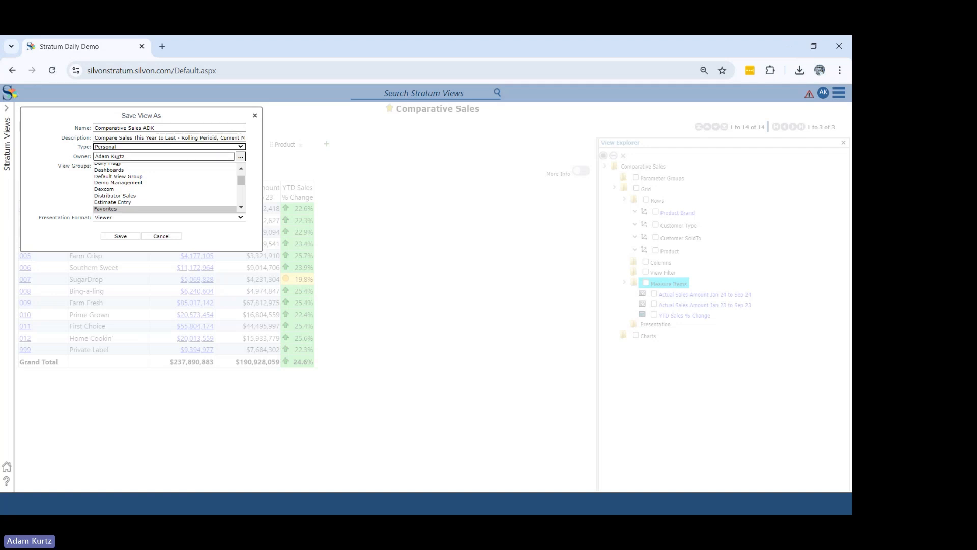
Try adding the Distributor Sales and FPM Financial Performance view groups alongside Favorites, and review the presentation format options.
left_click(115, 209)
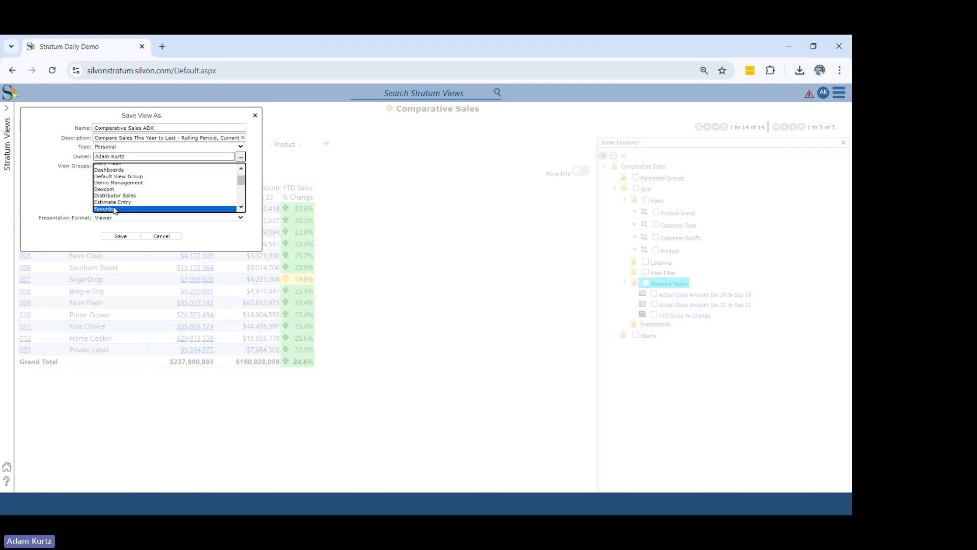
left_click(242, 207)
left_click(241, 207)
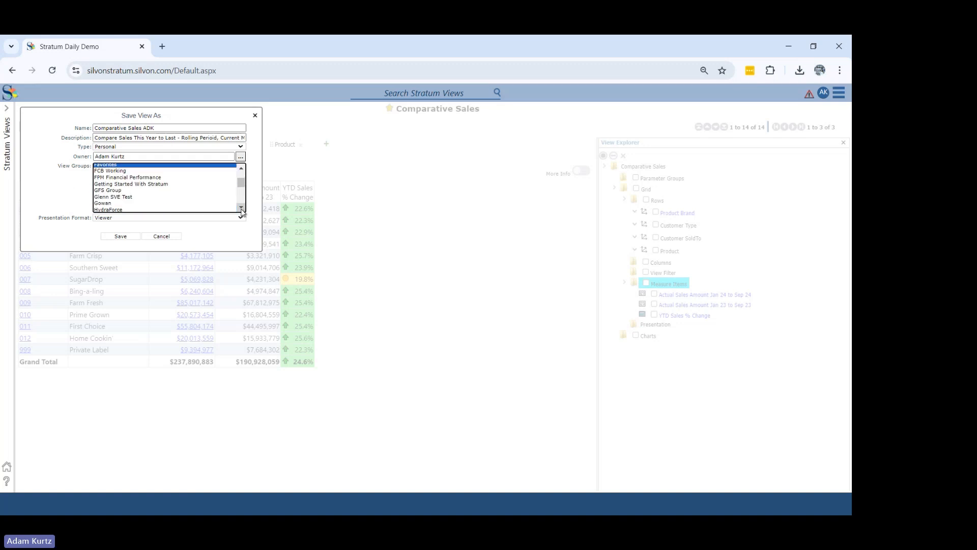
left_click(242, 168)
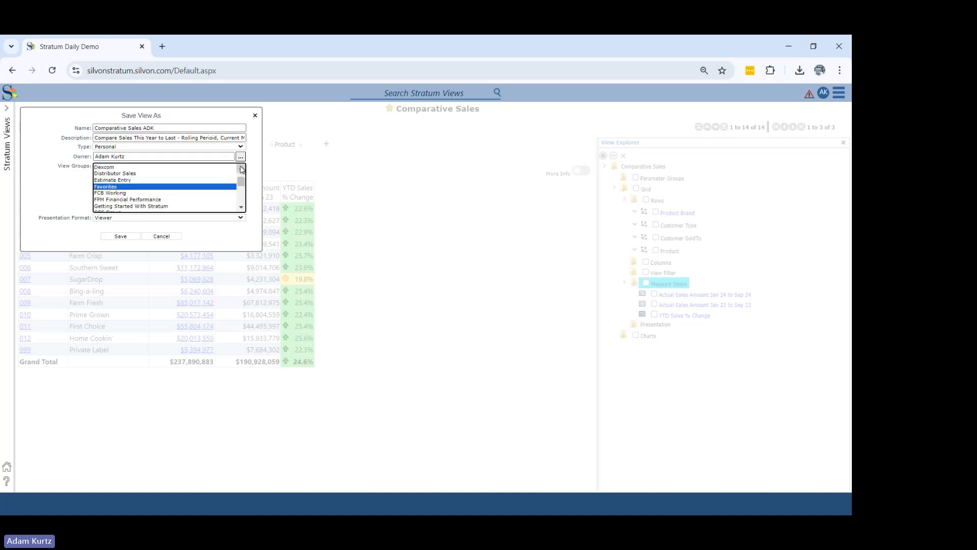
left_click(143, 175, "ctrl")
left_click(142, 199, "ctrl")
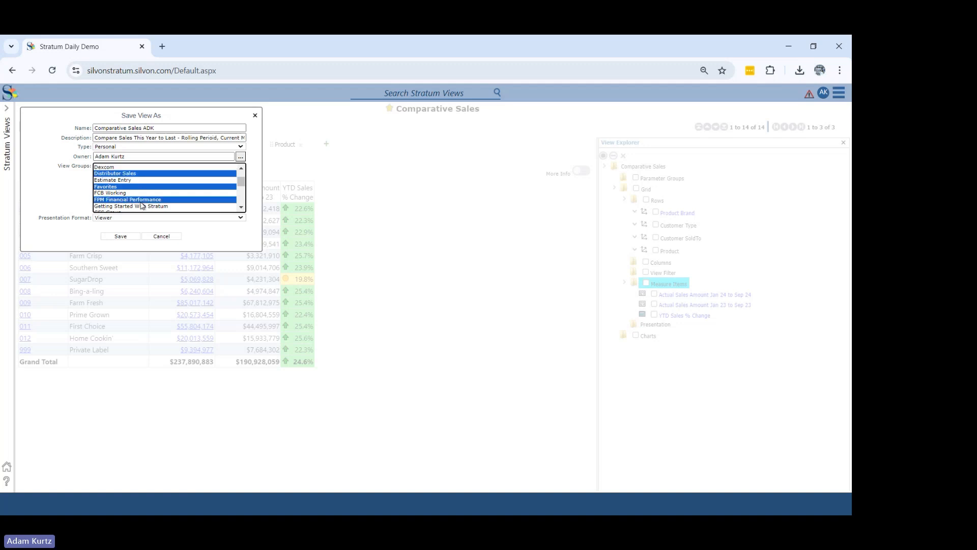
left_click(142, 201, "ctrl")
left_click(153, 174, "ctrl")
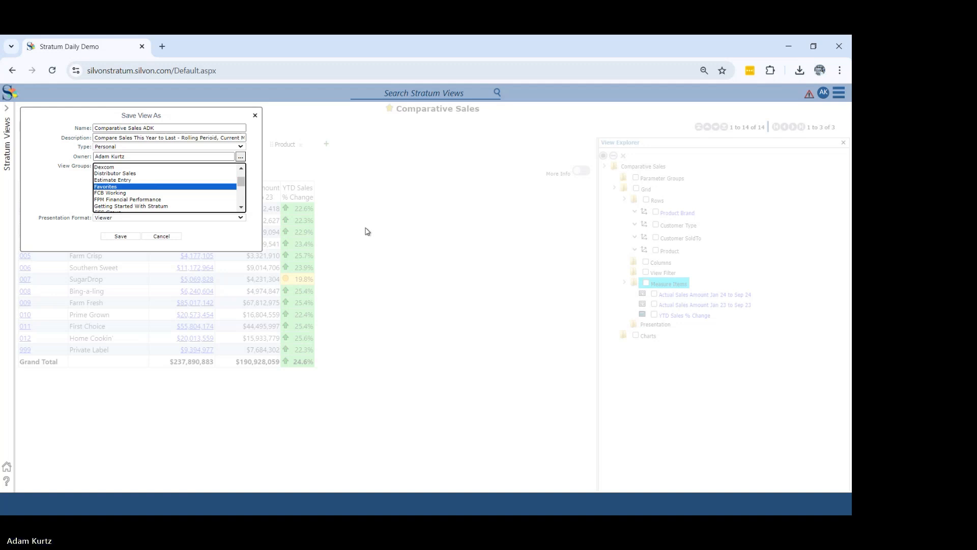
left_click(238, 218)
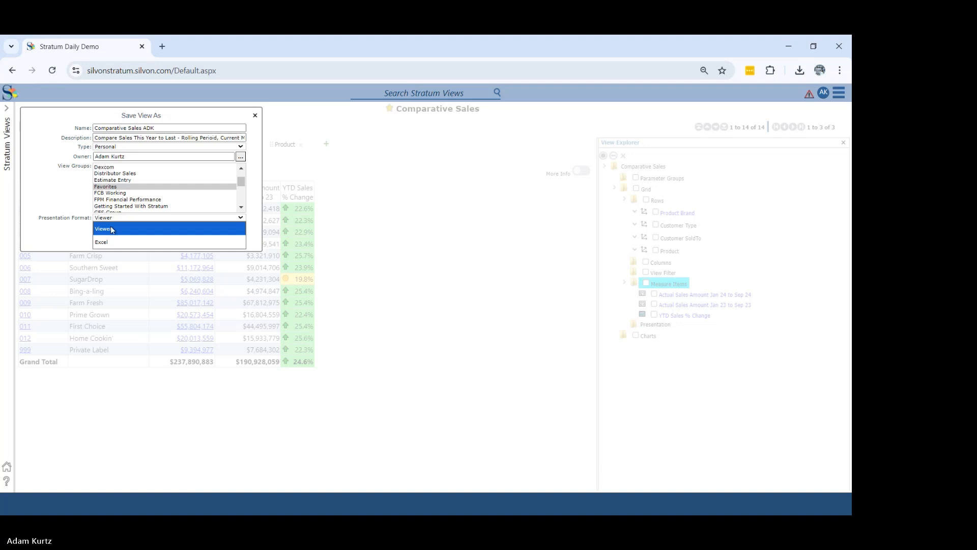
left_click(65, 241)
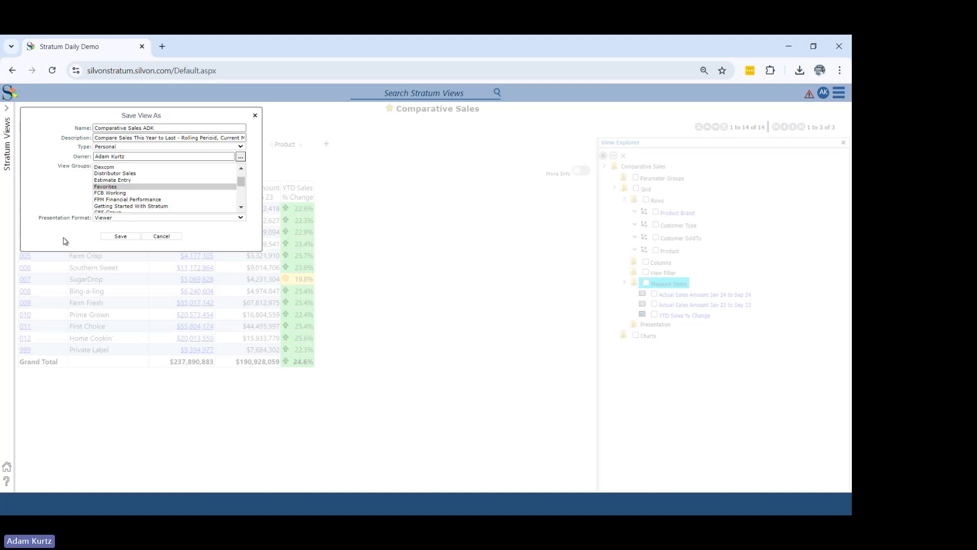
Save the personal copy of the view, renaming it Comparative Sales ADK 2 to resolve the name conflict.
left_click(113, 237)
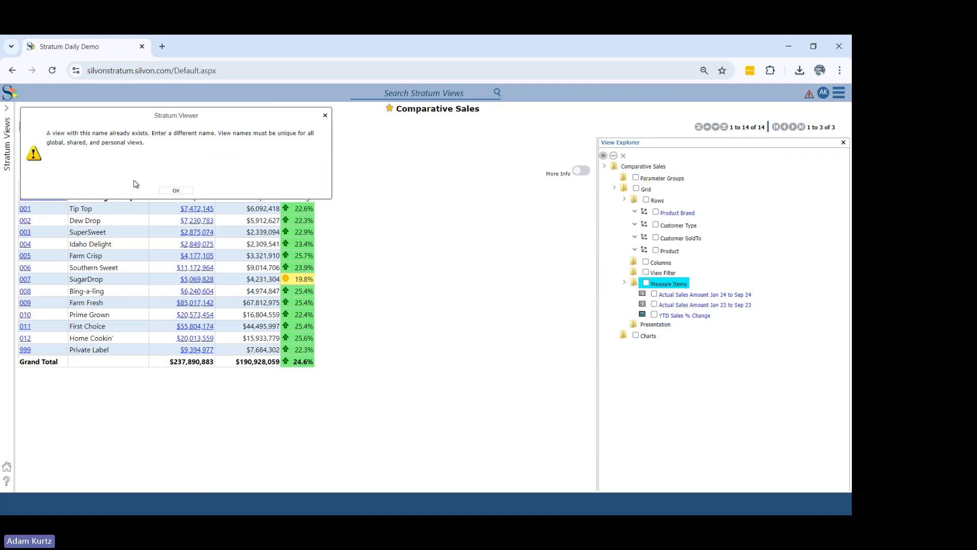
left_click(176, 191)
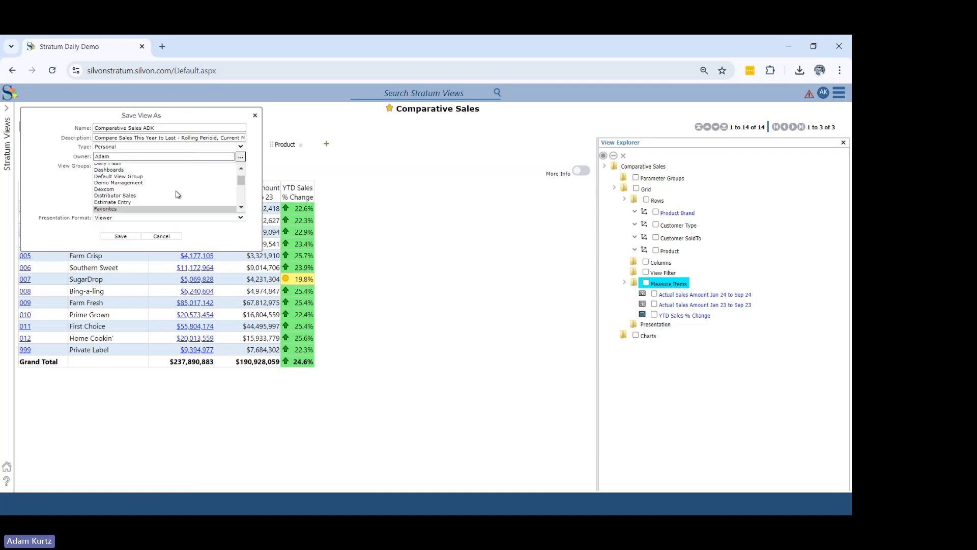
left_click(160, 125)
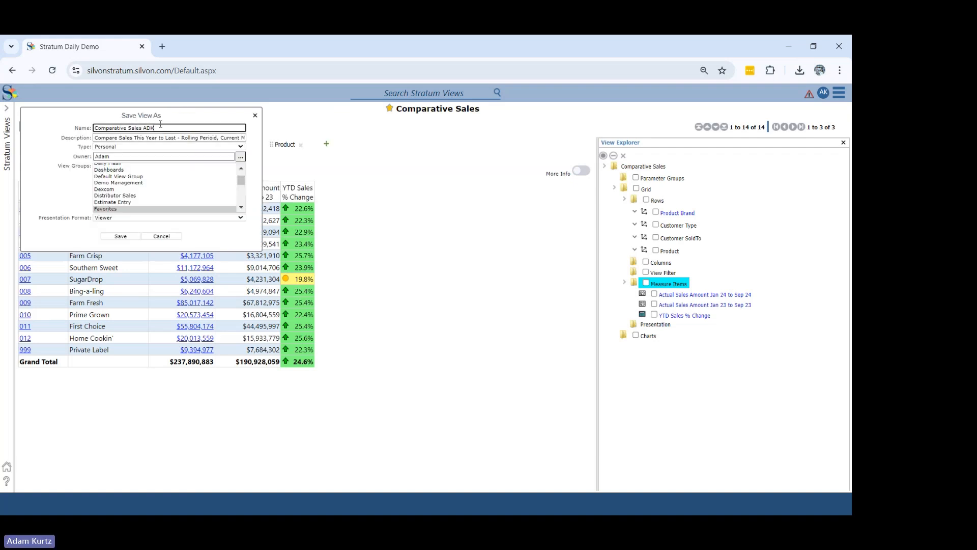
left_click(126, 236)
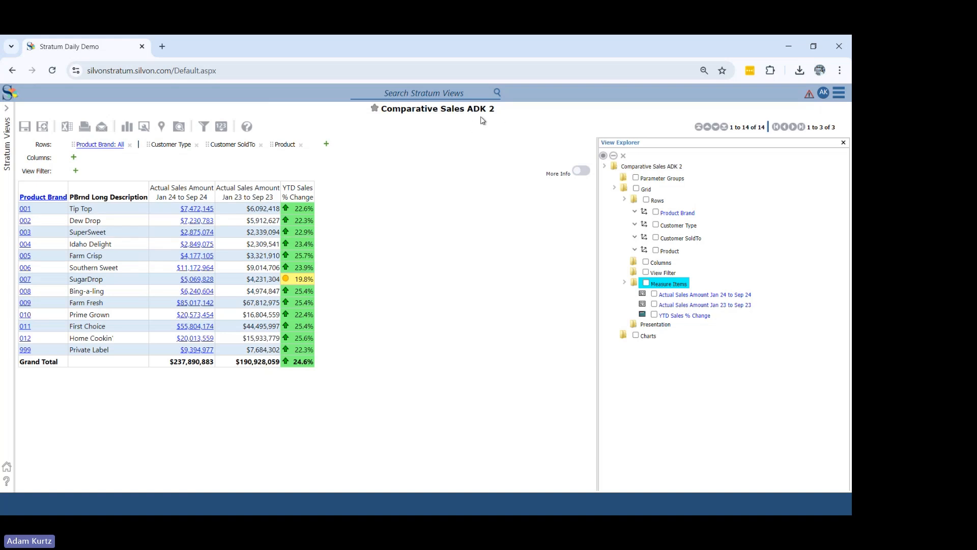
Browse the Favorites group in the view list and run the Comparative Sales ADK2 view.
left_click(5, 138)
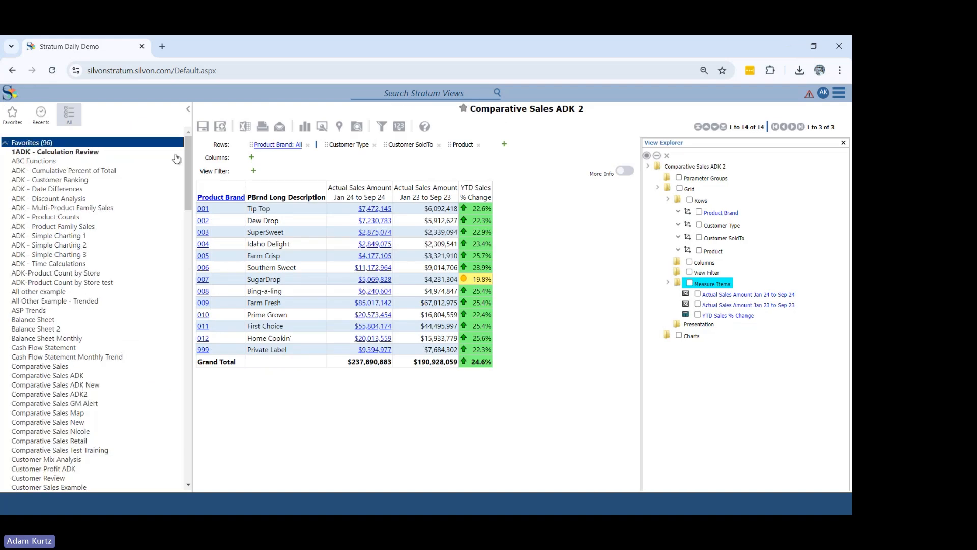
left_click_drag(189, 174, 193, 196)
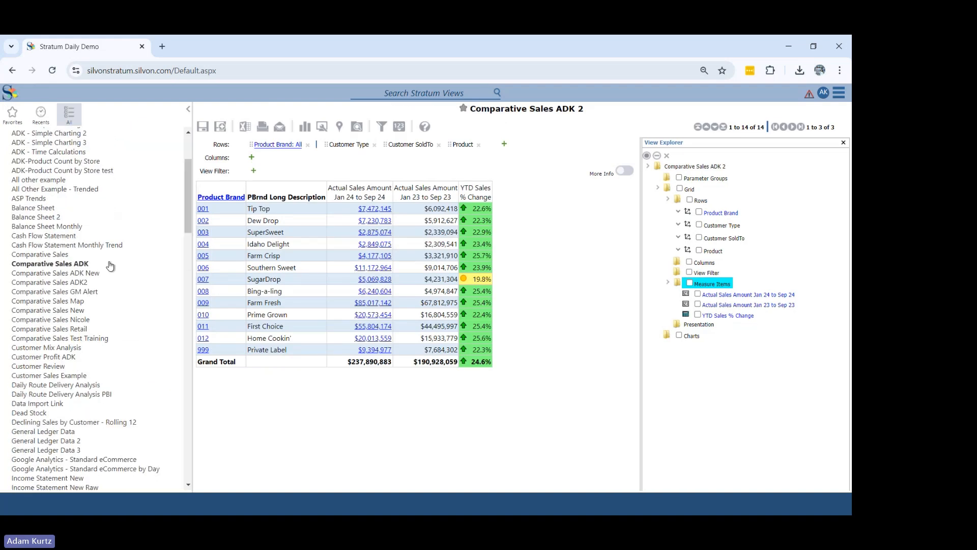
left_click(92, 283)
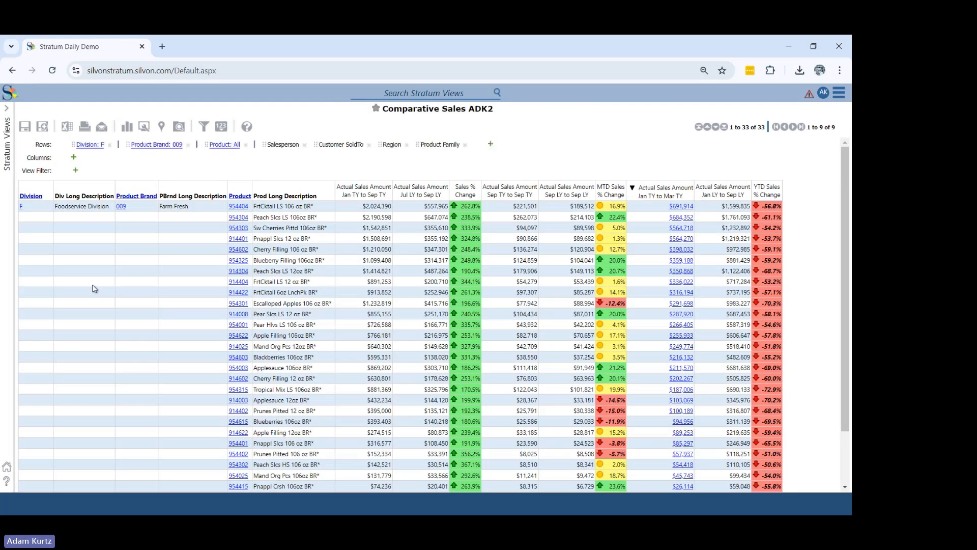
Reload the page and delete the older Comparative Sales ADK2 view from the Favorites group.
left_click(52, 71)
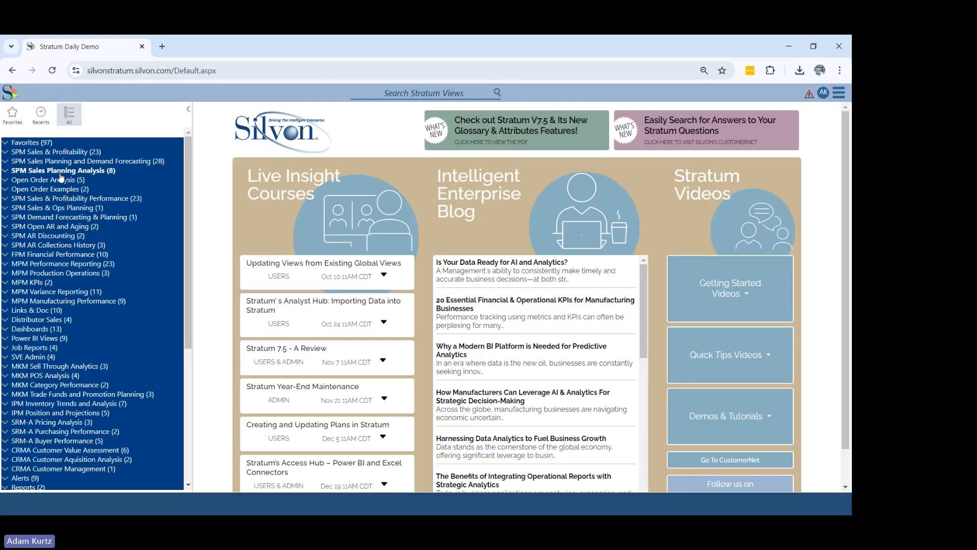
left_click(83, 153)
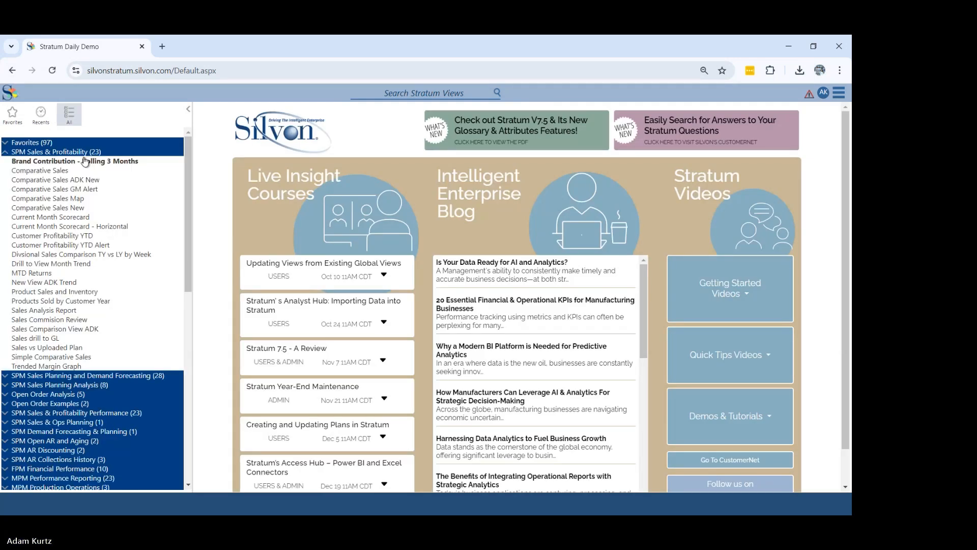
left_click(40, 143)
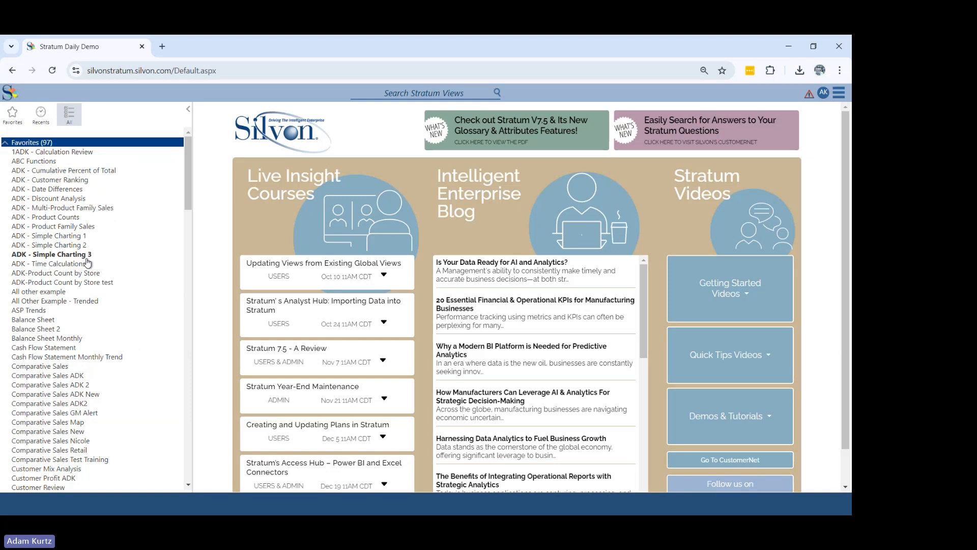
right_click(83, 406)
left_click(94, 450)
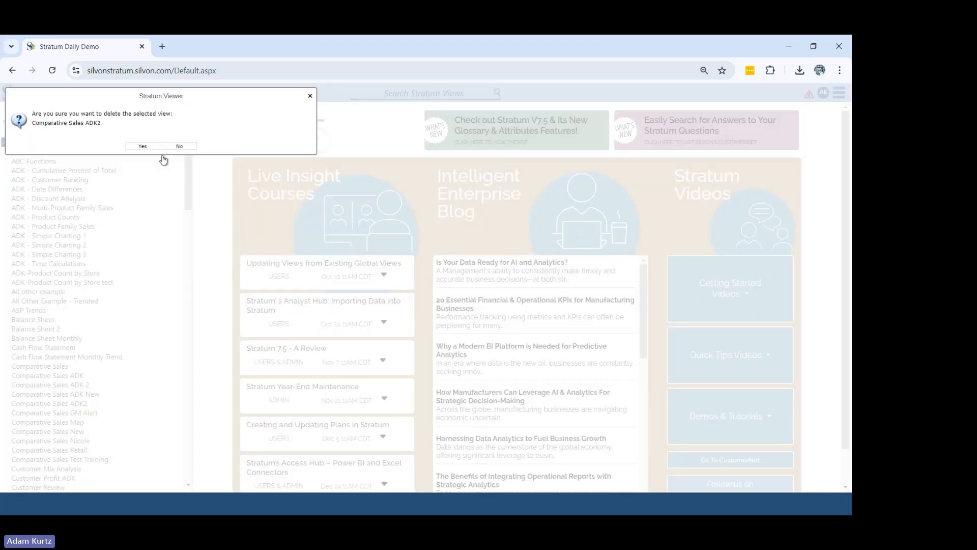
left_click(142, 148)
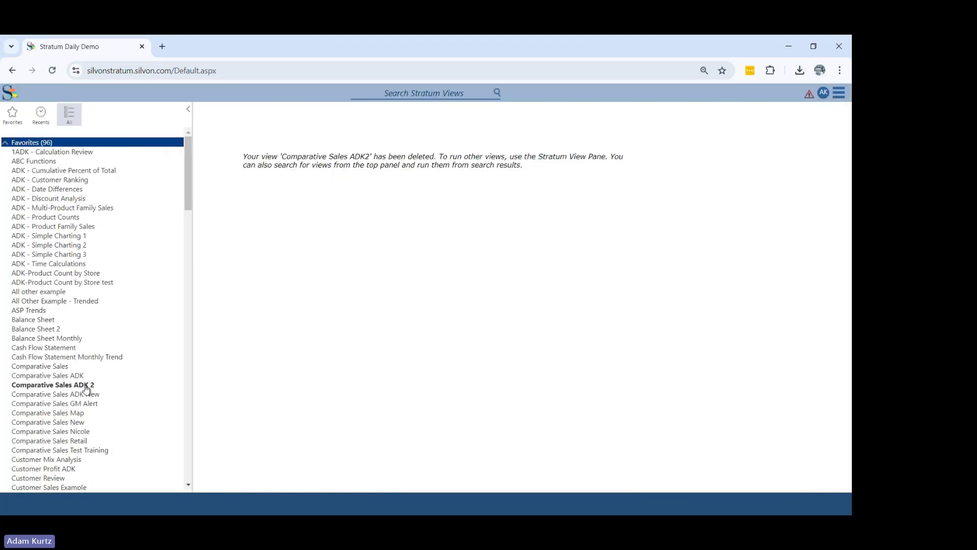
Run the Comparative Sales ADK 2 view and show its View Explorer at a wider width.
left_click(59, 388)
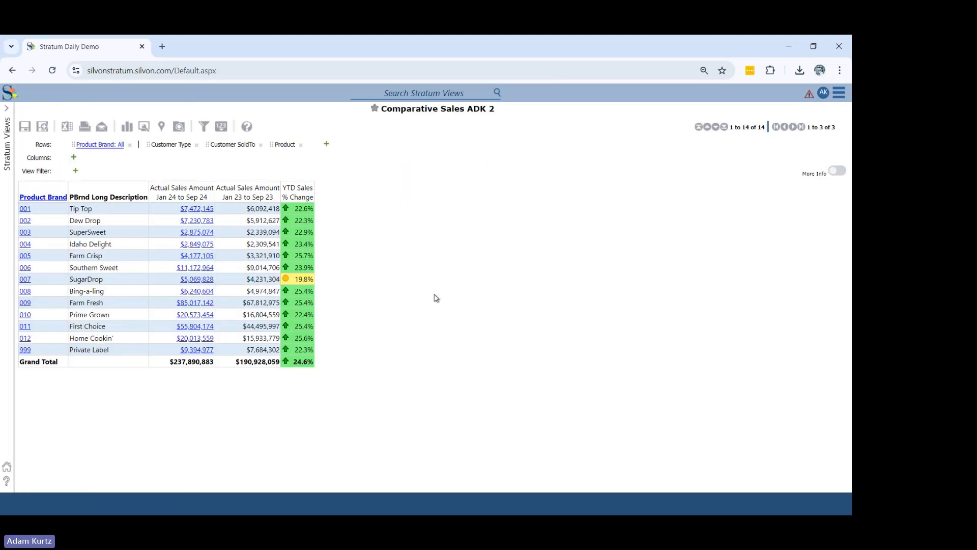
left_click(179, 127)
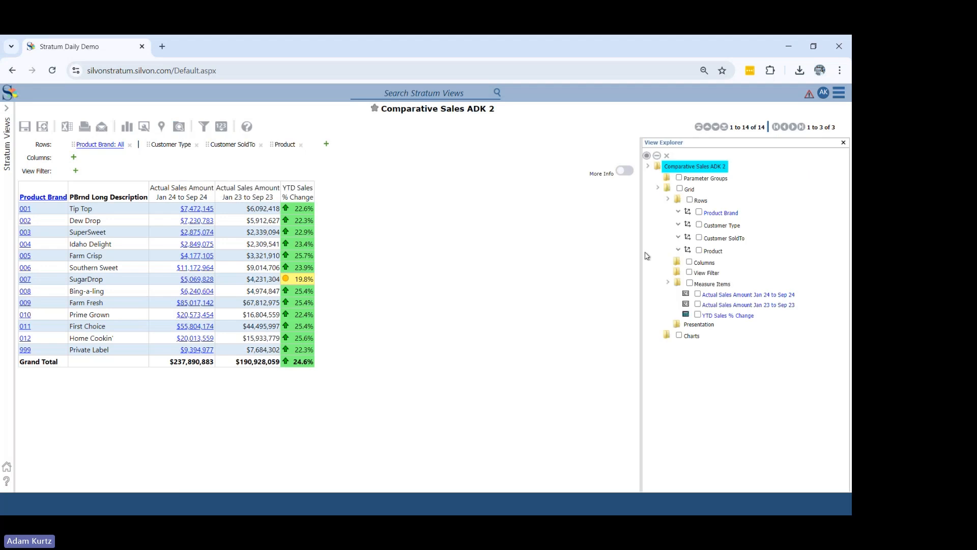
left_click_drag(641, 270, 427, 258)
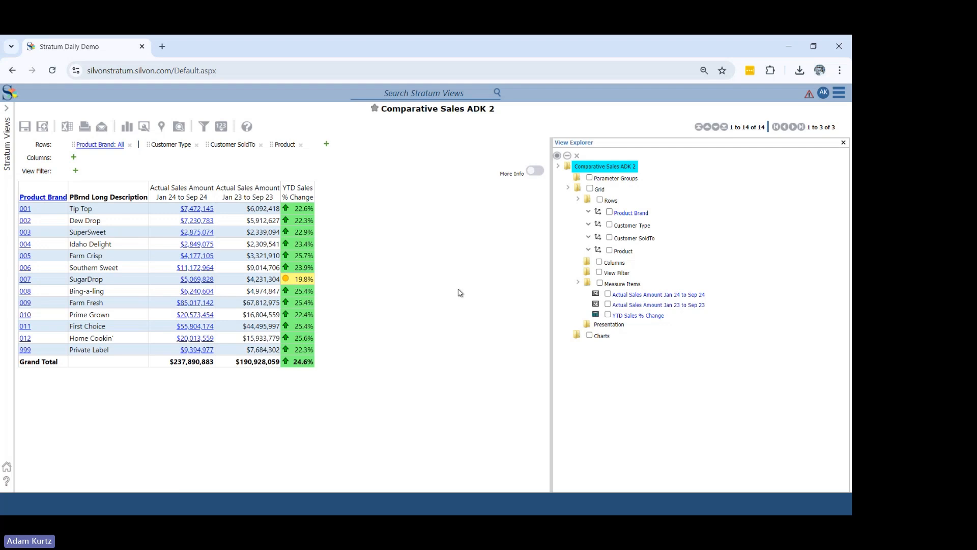
right_click(617, 285)
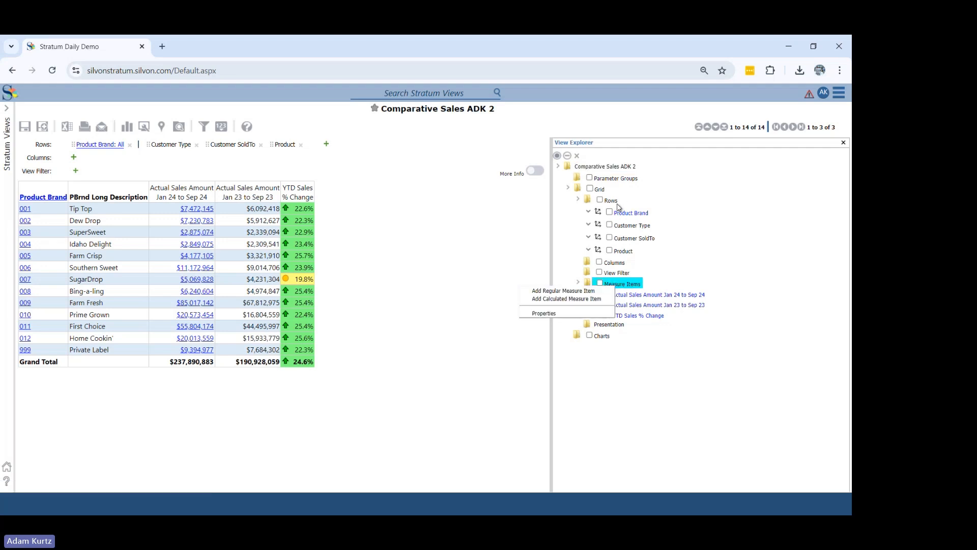
left_click(509, 246)
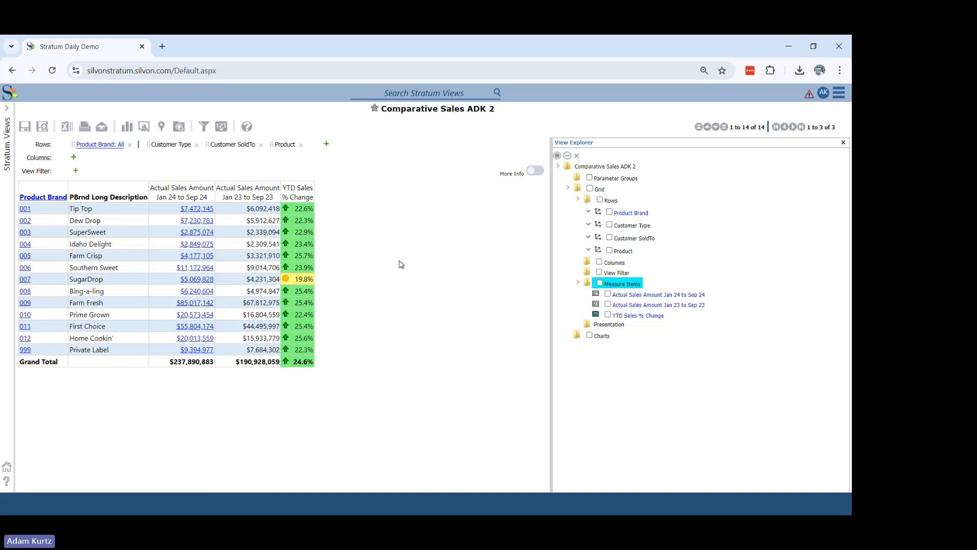
right_click(615, 287)
left_click(504, 192)
Set the Time Range property of Measure Items to No and accept the removal of all existing measure items.
right_click(627, 288)
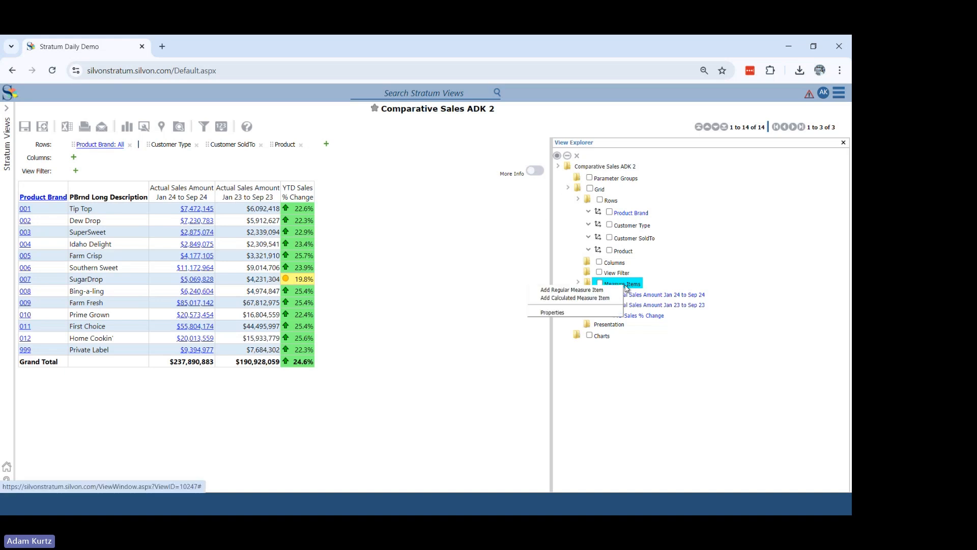
left_click(601, 317)
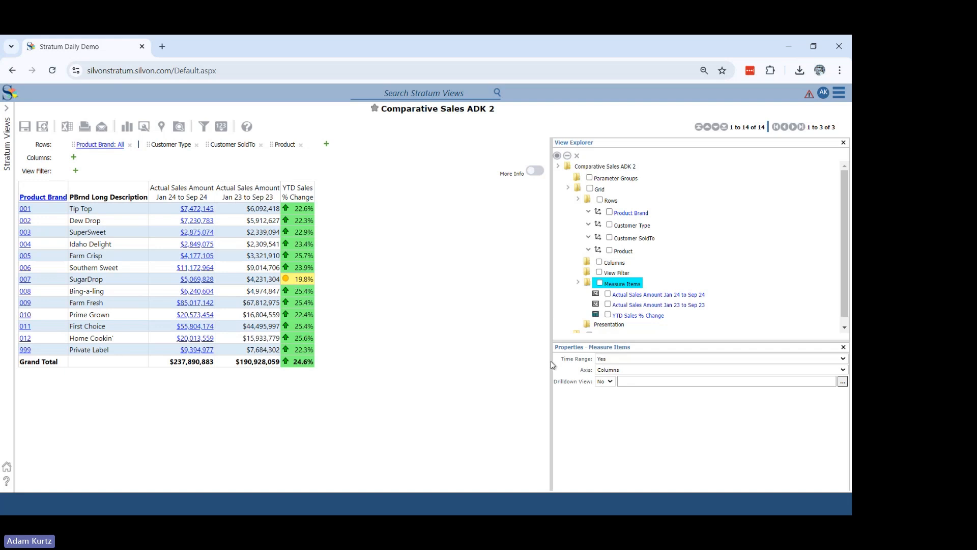
left_click(620, 360)
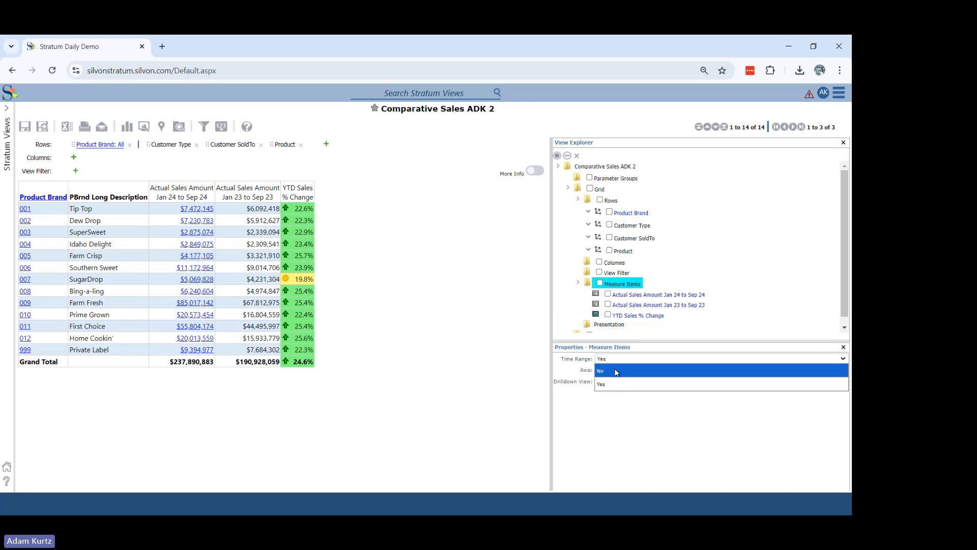
left_click(616, 372)
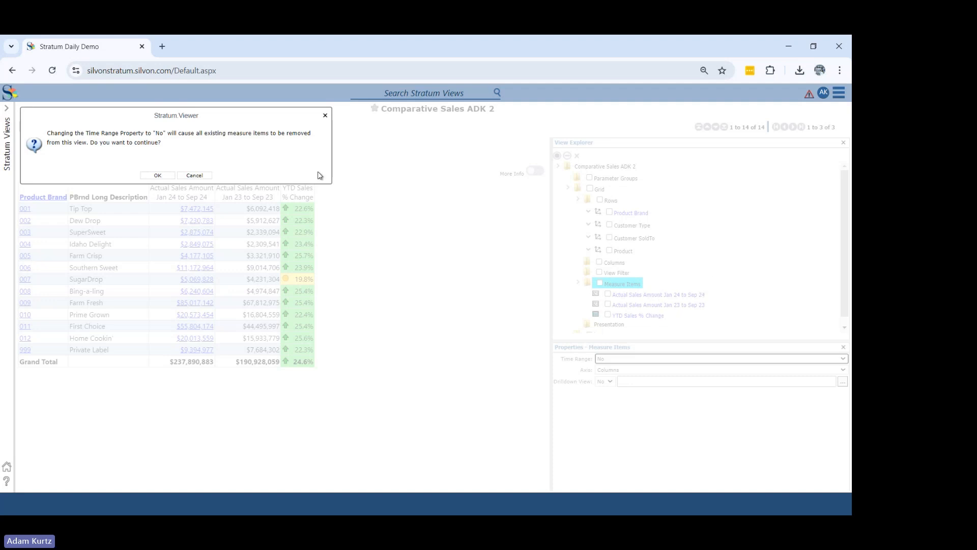
left_click(158, 176)
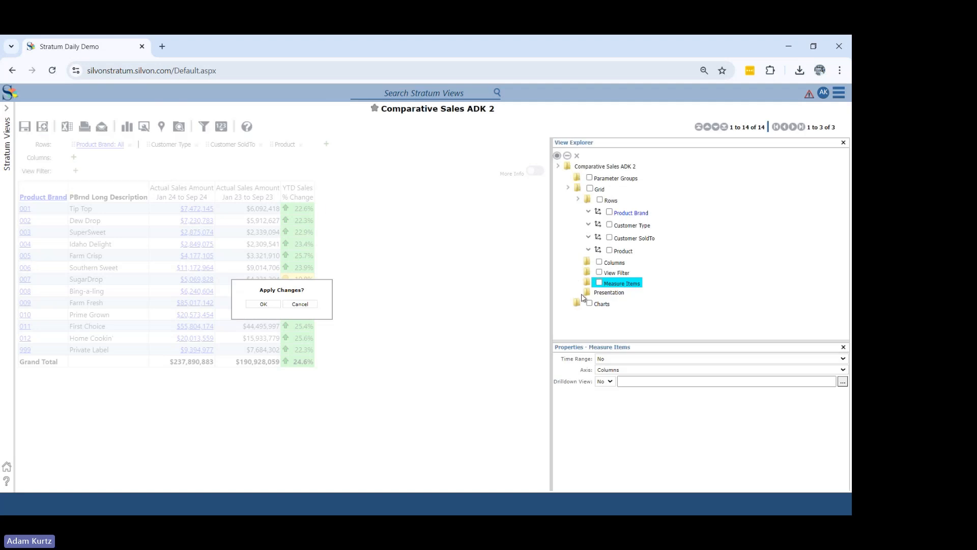
Search the regular measure items for "sales" and add Actual Sales Amount to the view.
right_click(636, 287)
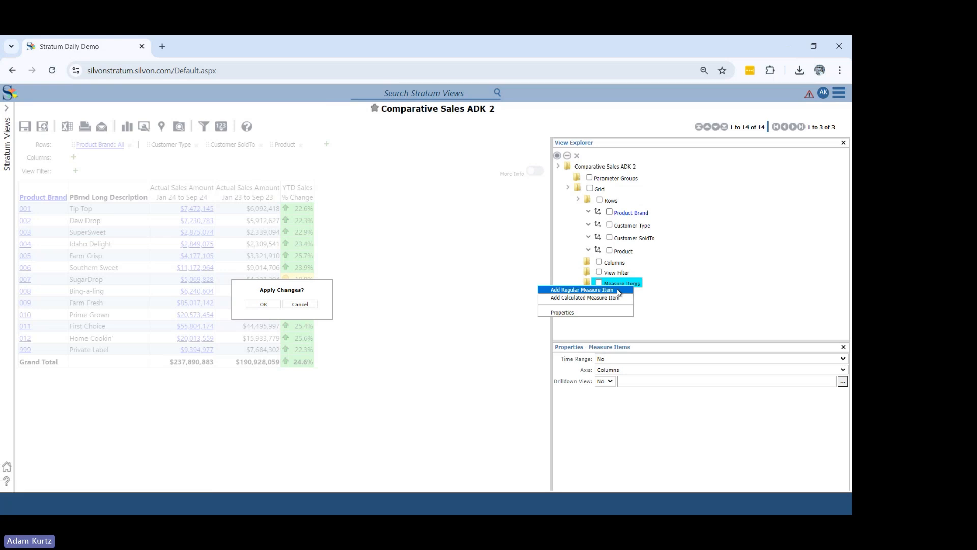
left_click(582, 290)
left_click(141, 127)
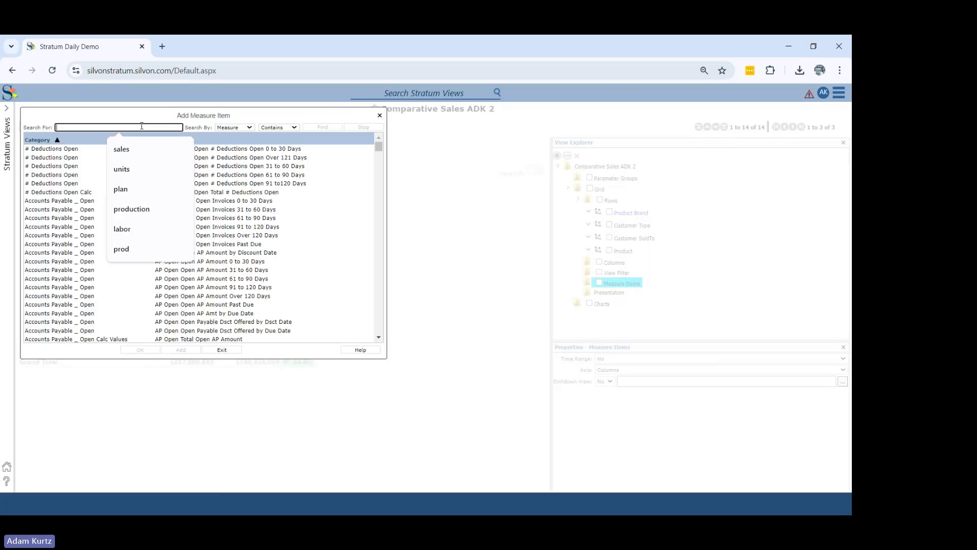
type("sales")
key("Return")
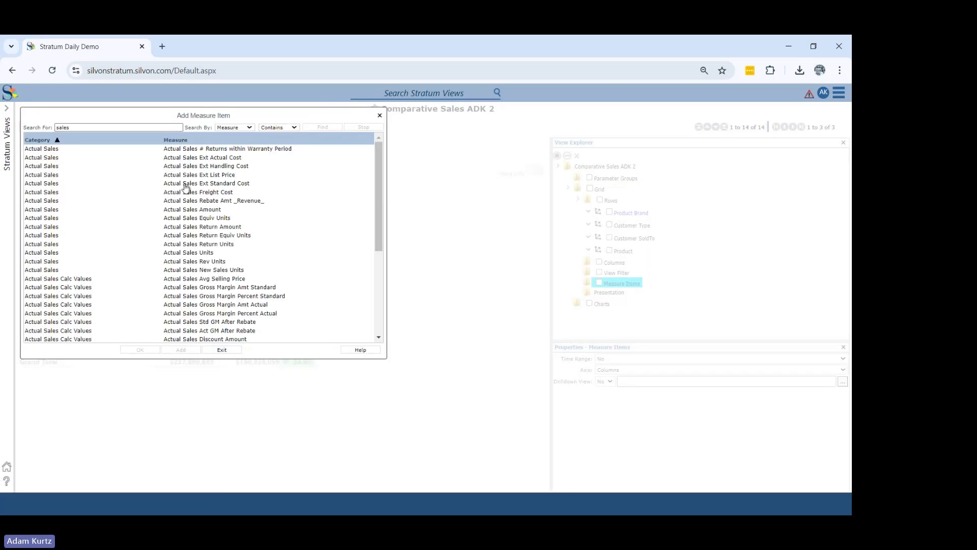
left_click(211, 210)
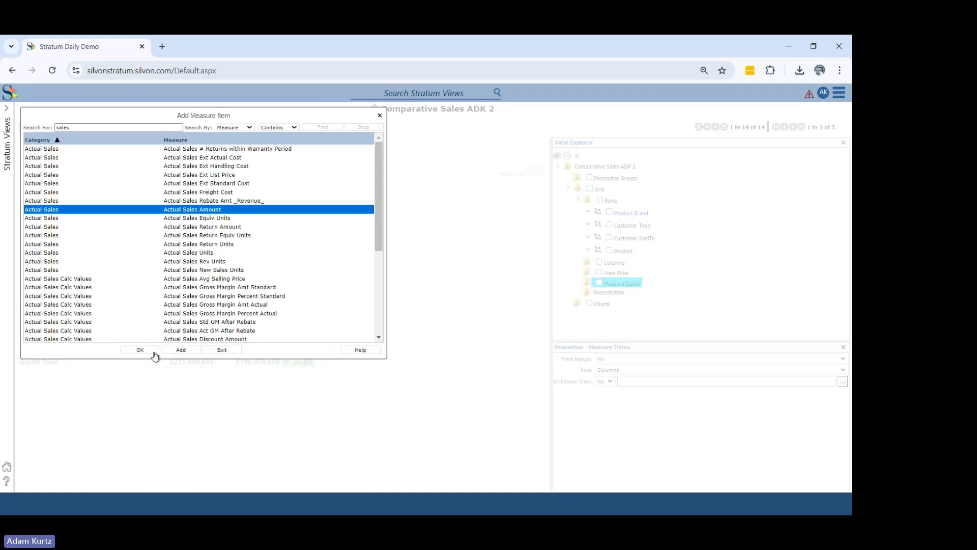
left_click(155, 353)
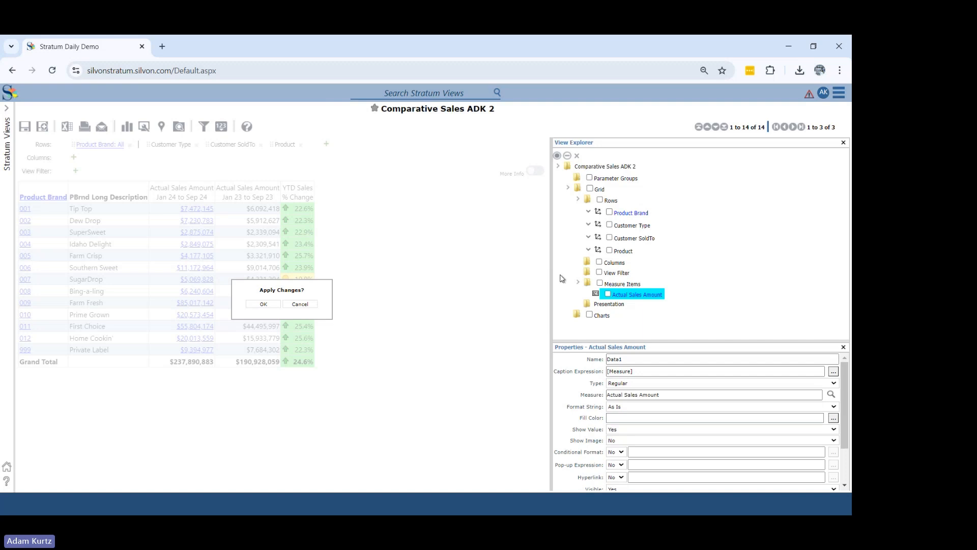
Add Year Months to the view's Columns and apply the changes to the grid.
right_click(616, 264)
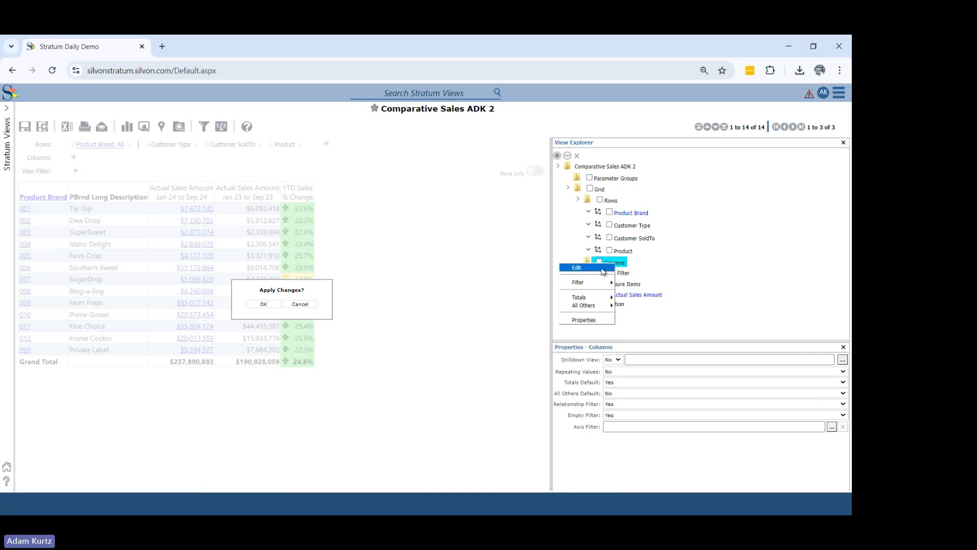
left_click(603, 269)
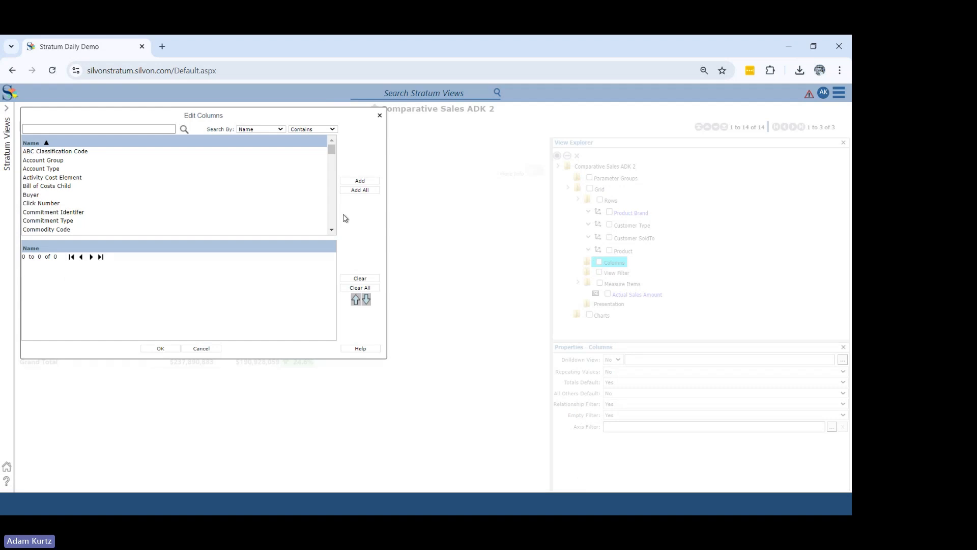
left_click_drag(332, 149, 331, 221)
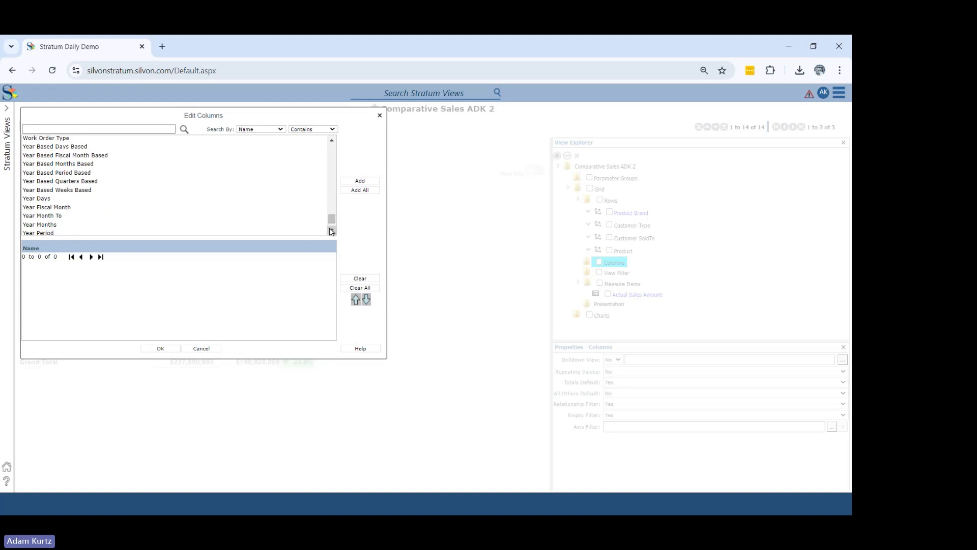
left_click(50, 226)
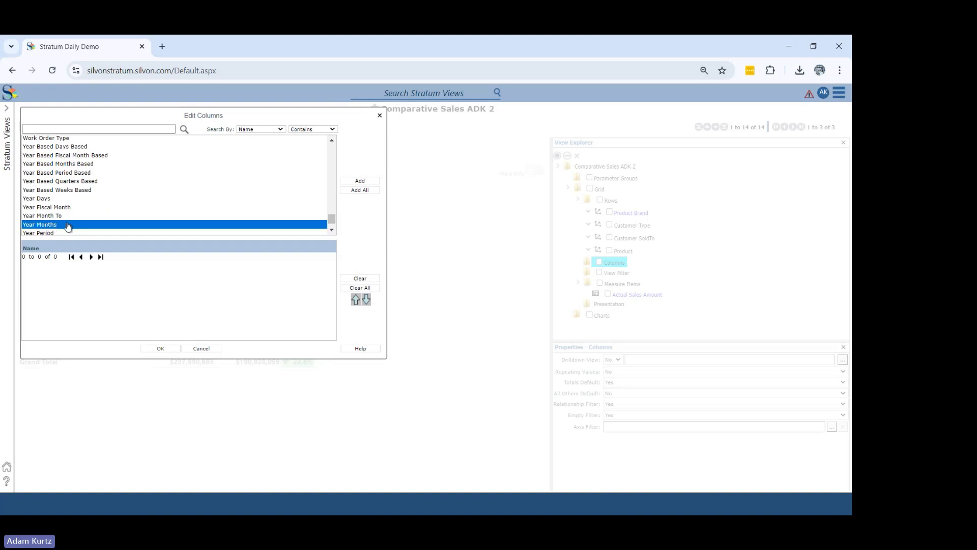
double_click(68, 226)
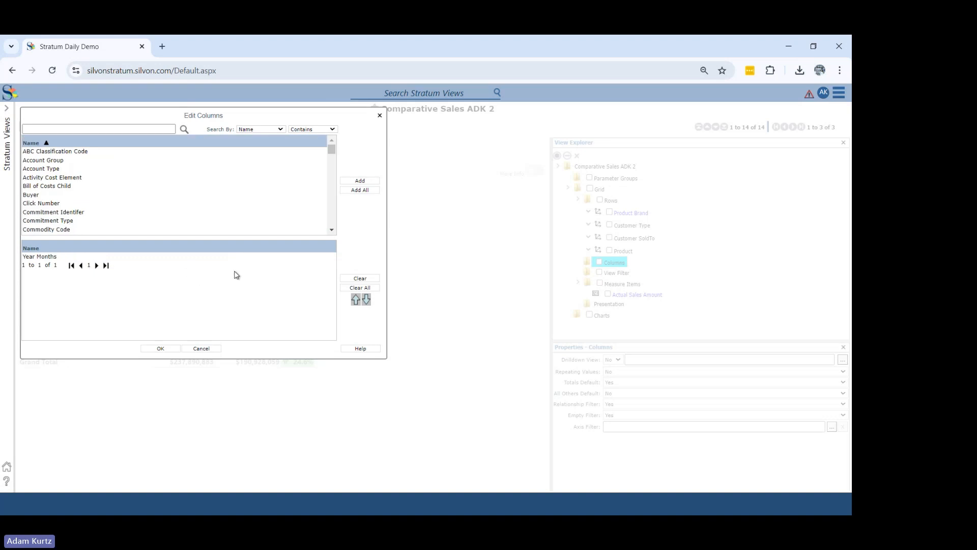
left_click(162, 350)
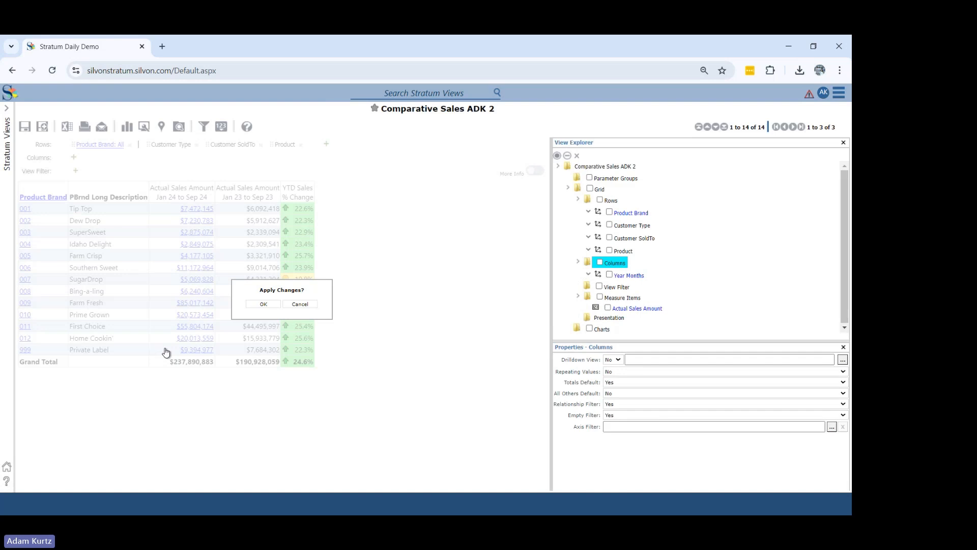
left_click(266, 303)
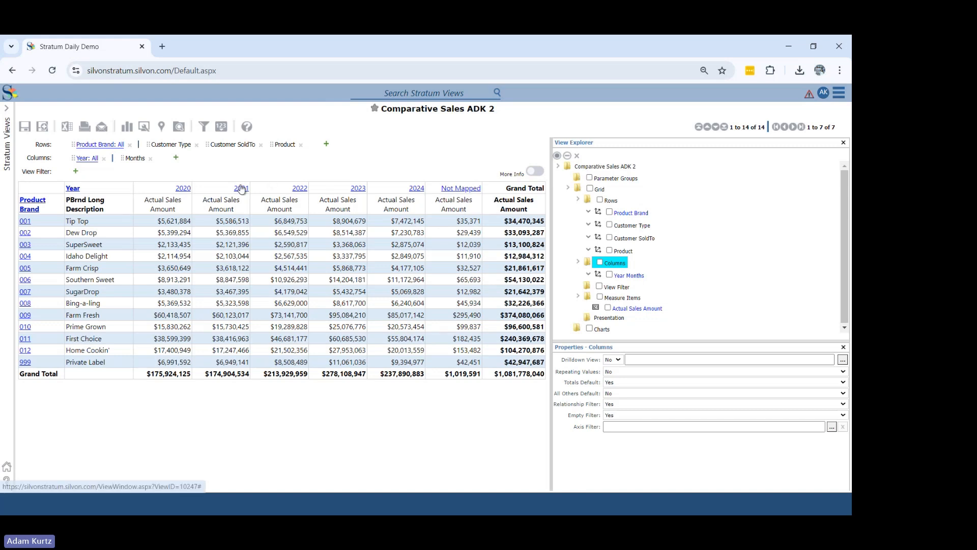
Filter the Year columns to the members 2020, 2021, 2022, 2023 and 2024.
right_click(70, 191)
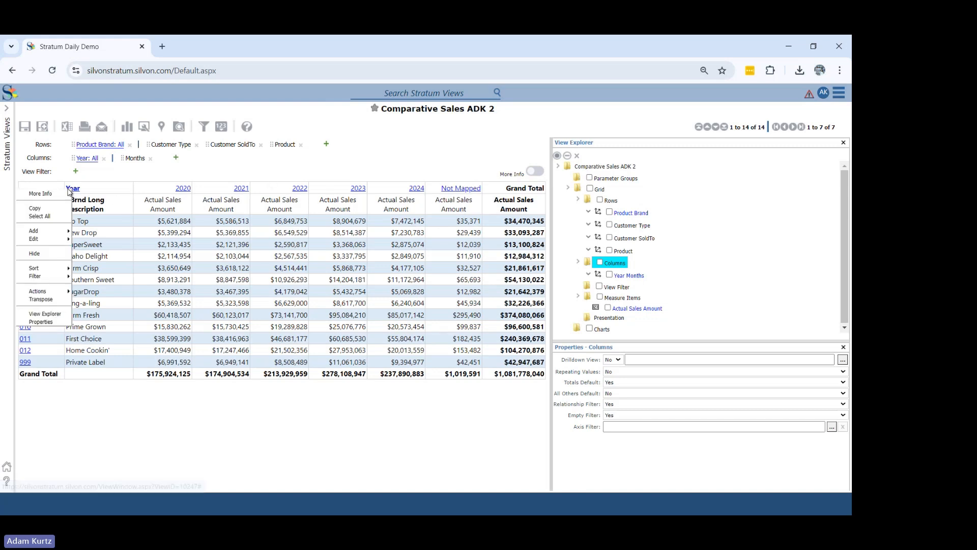
mouse_move(54, 276)
left_click(95, 281)
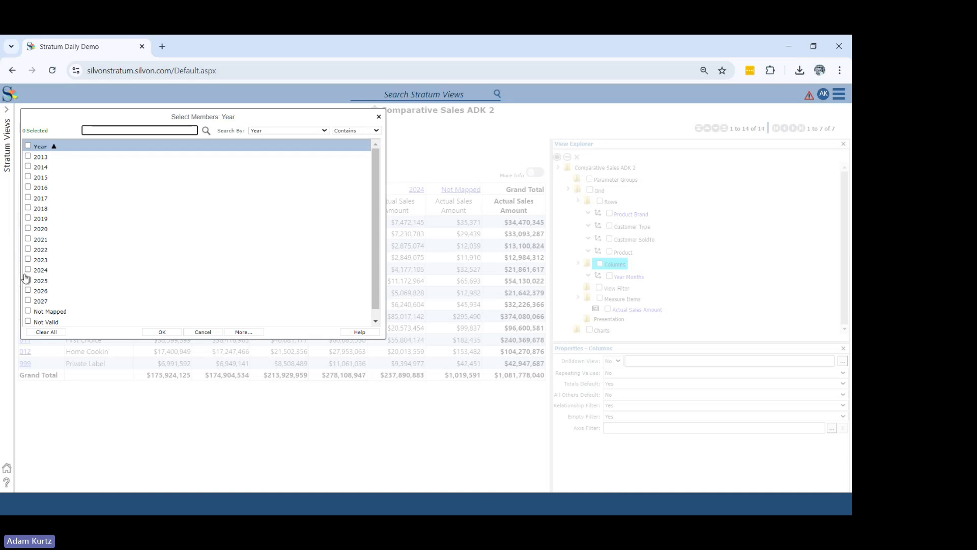
left_click(28, 269)
left_click(28, 259)
left_click(28, 249)
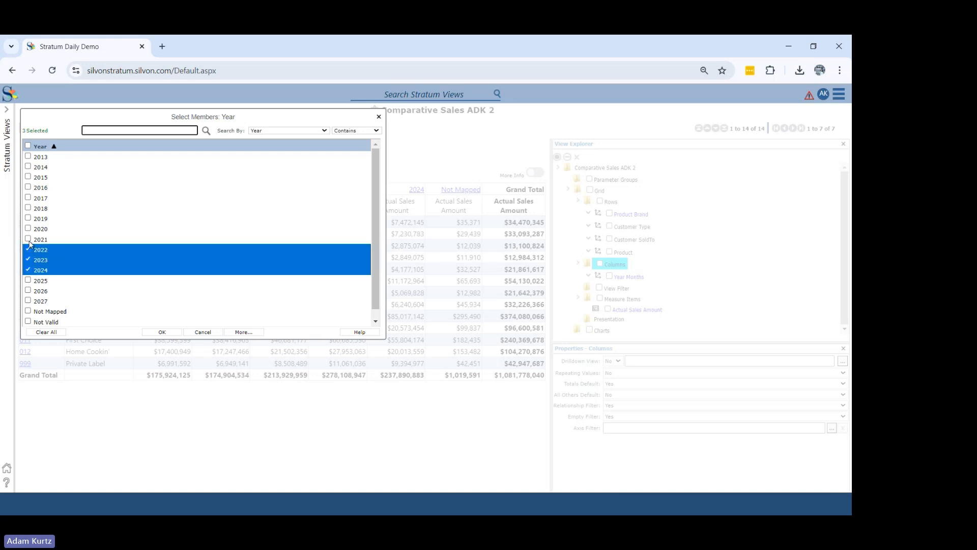
left_click(28, 239)
left_click(28, 228)
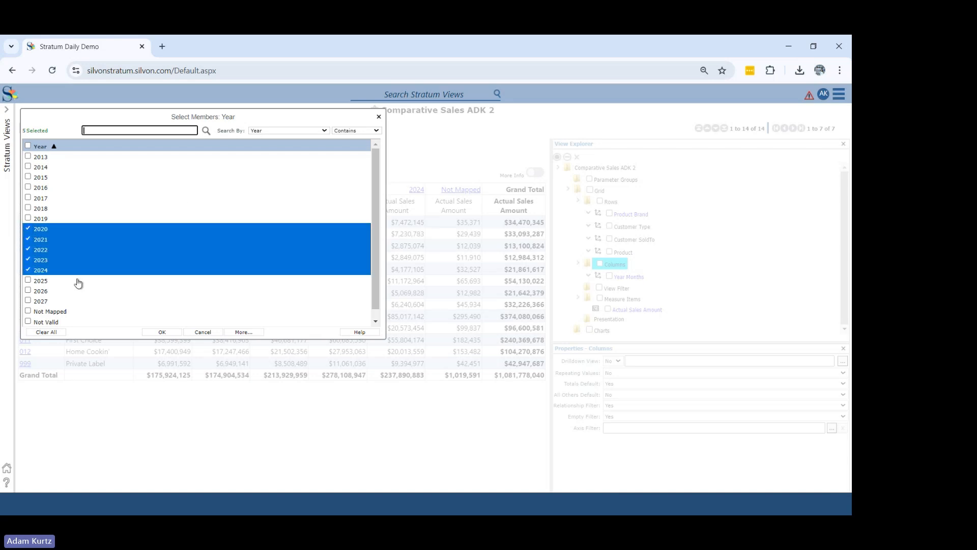
left_click(162, 332)
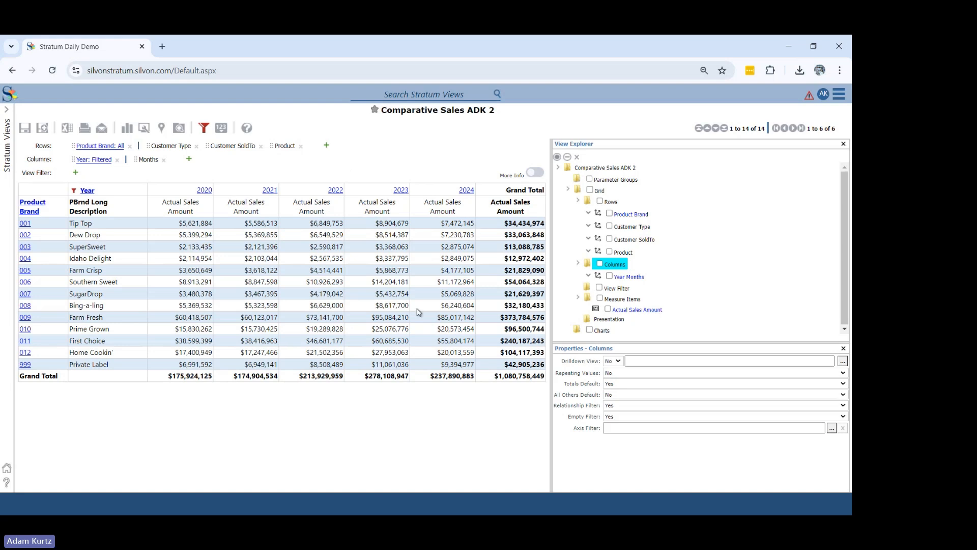
Sort the Year columns in descending order.
right_click(92, 193)
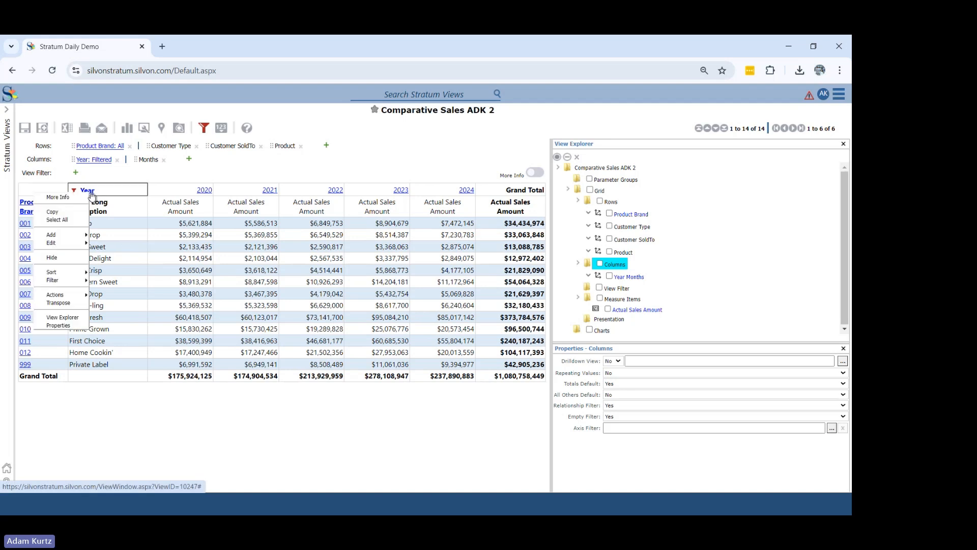
mouse_move(84, 276)
left_click(114, 280)
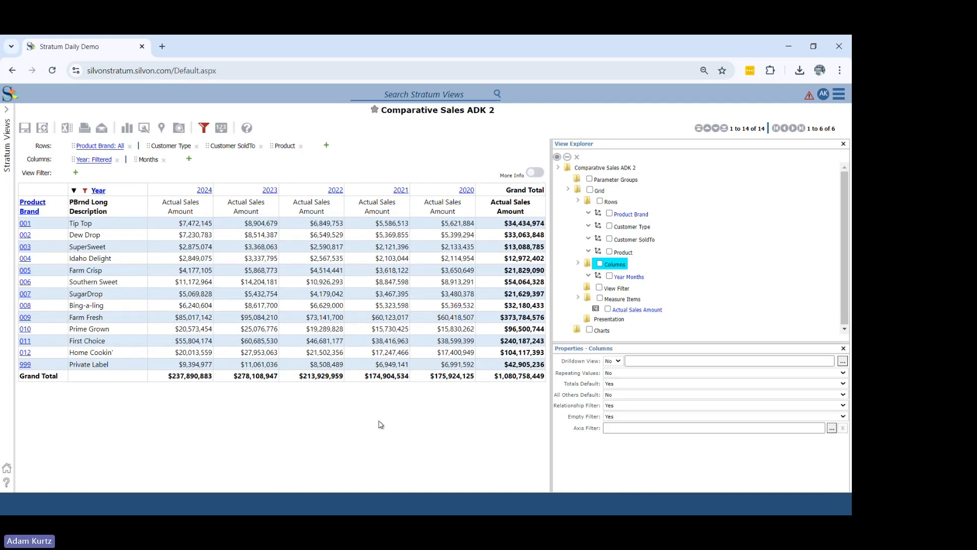
Drill into the months of 2024 and of 2023 in turn, then expand all filtered years by month.
left_click(205, 192)
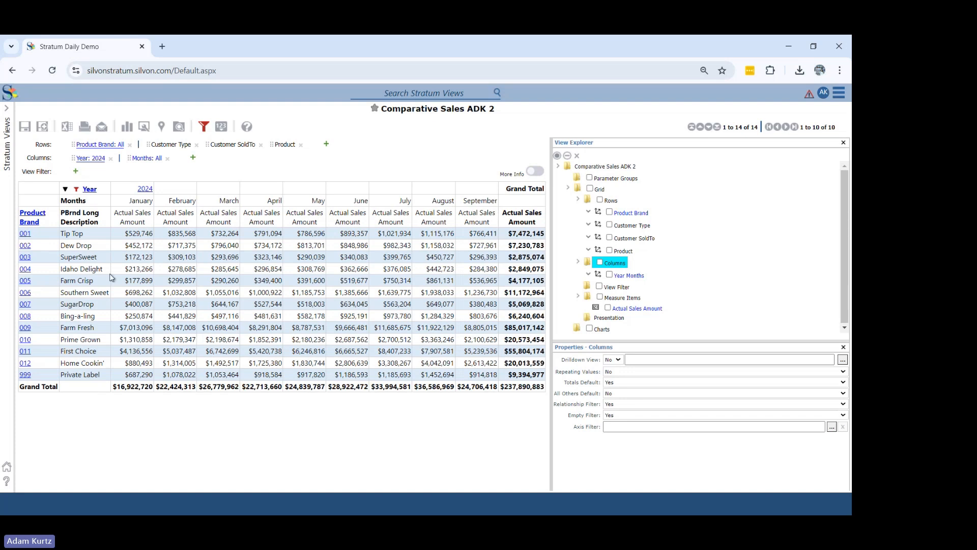
left_click(146, 190)
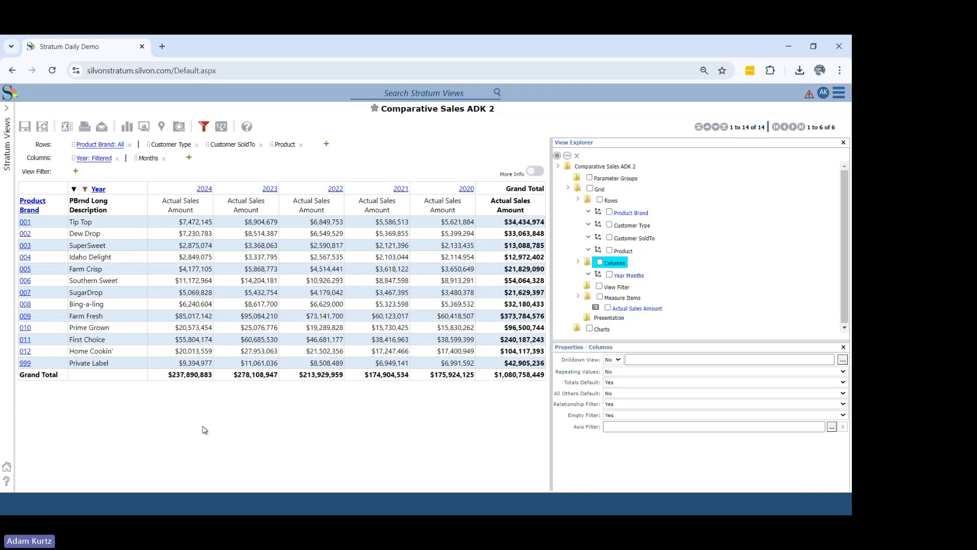
left_click(265, 189)
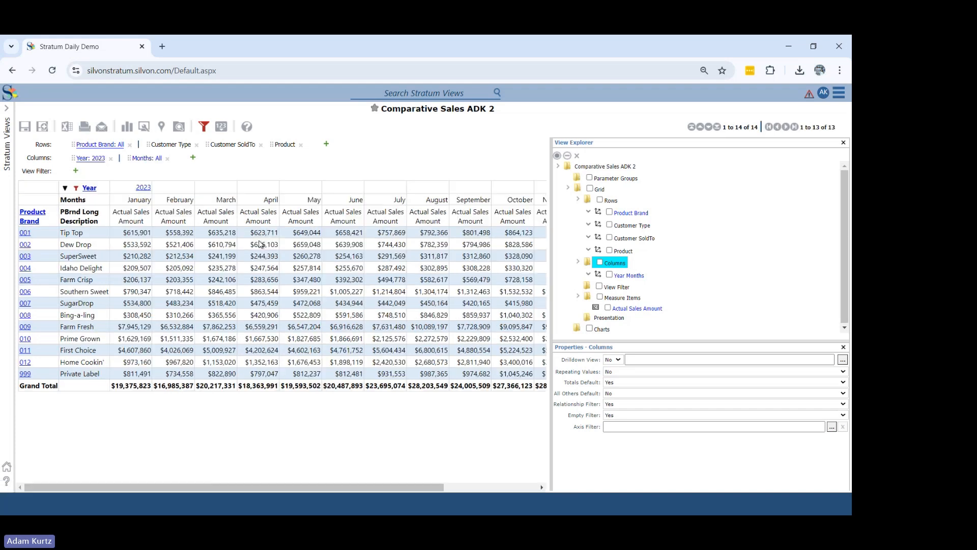
left_click(91, 189)
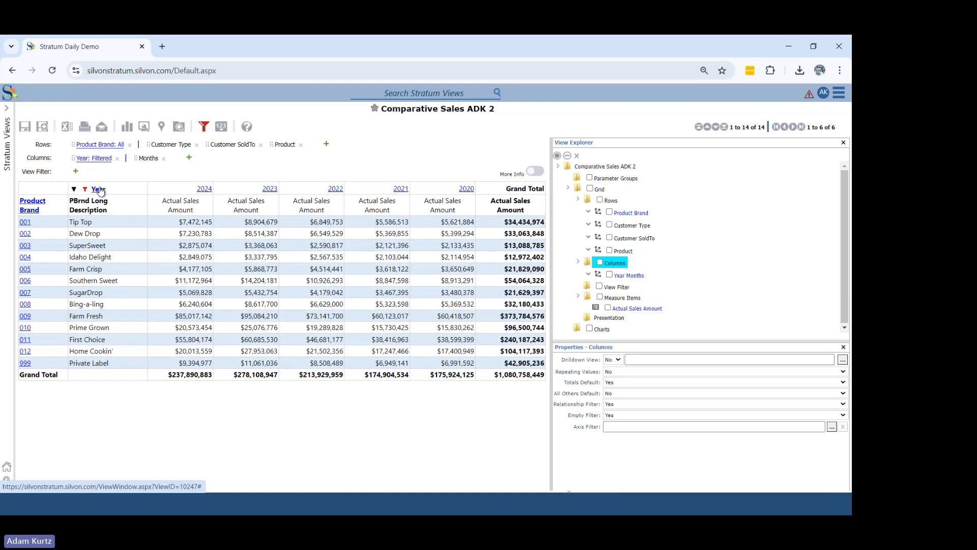
left_click(99, 189)
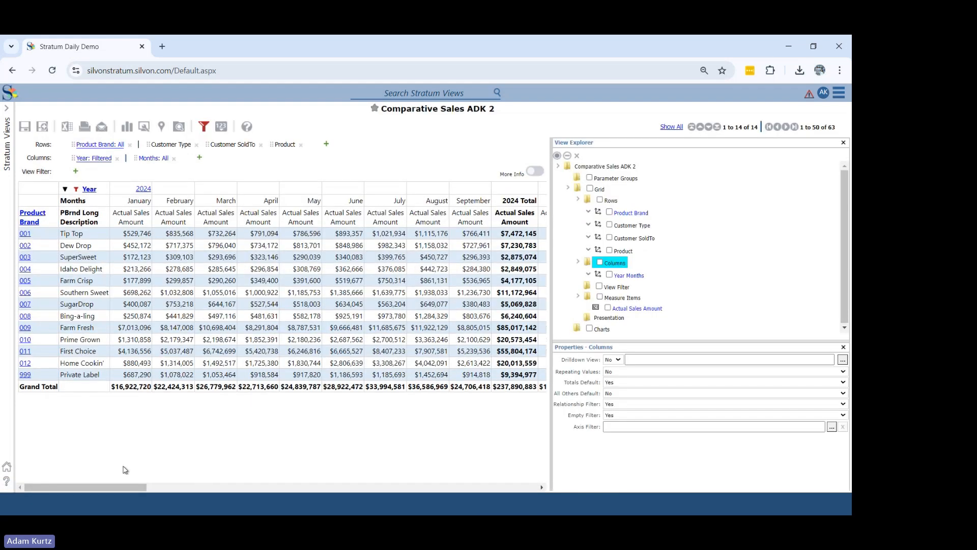
mouse_move(123, 484)
left_mouse_down()
mouse_move(457, 448)
mouse_move(107, 474)
left_mouse_up()
Add the Weeks and Days hierarchies to the columns and place Weeks ahead of Days.
left_click(199, 159)
left_click_drag(215, 151, 225, 338)
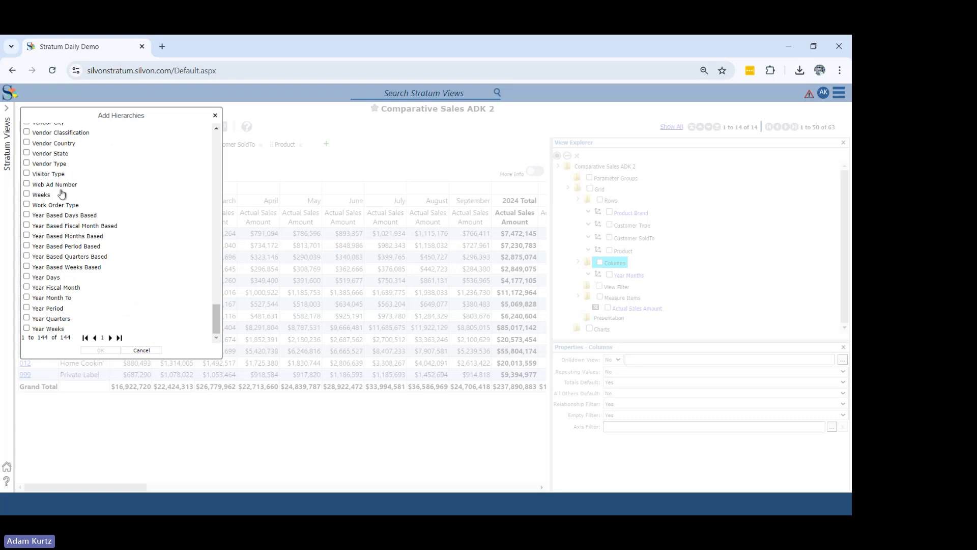
left_click(27, 194)
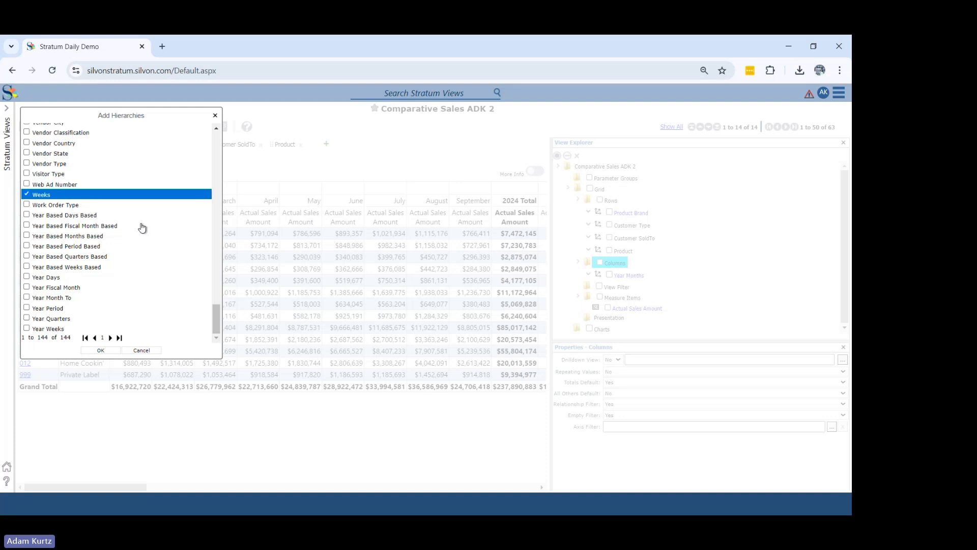
left_click_drag(215, 326, 213, 140)
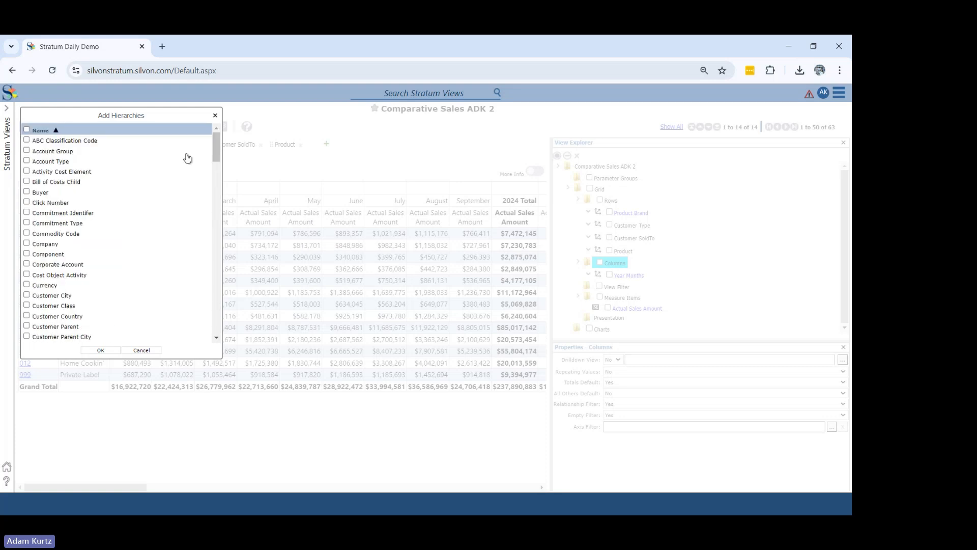
scroll(220, 285, "down", 3)
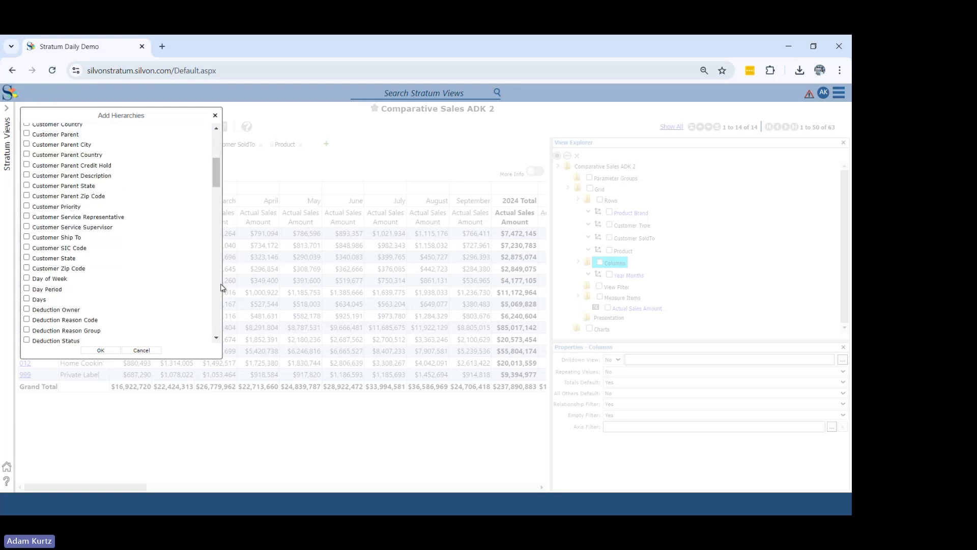
left_click(42, 301)
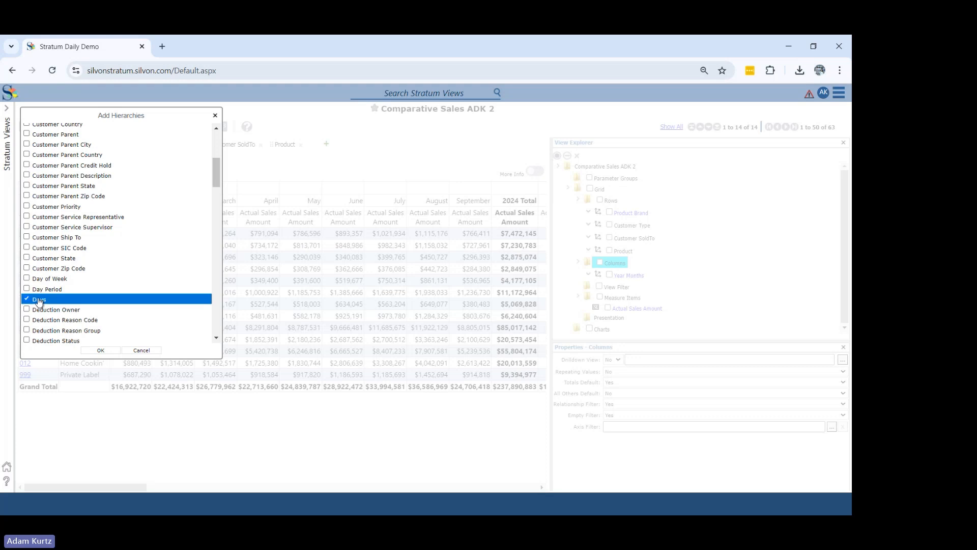
left_click(101, 350)
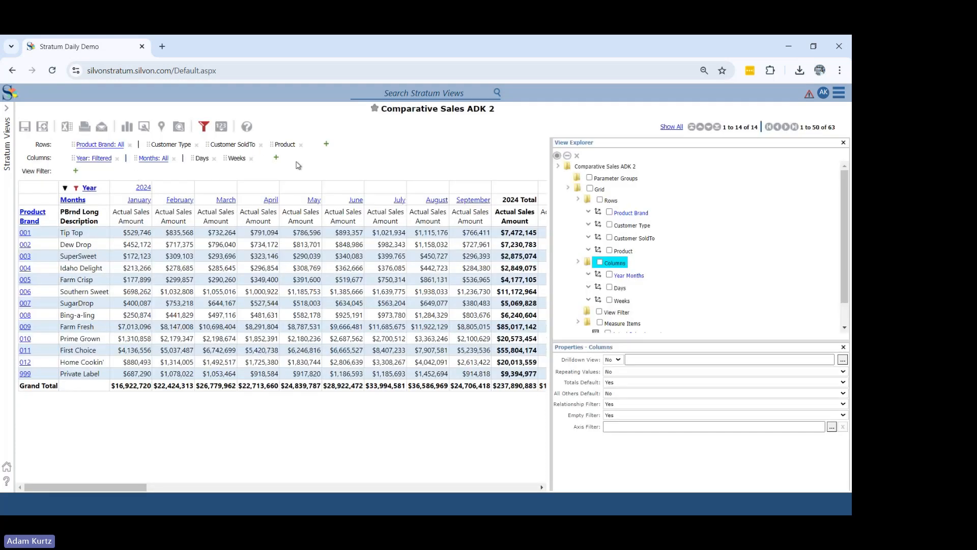
left_click_drag(236, 158, 153, 159)
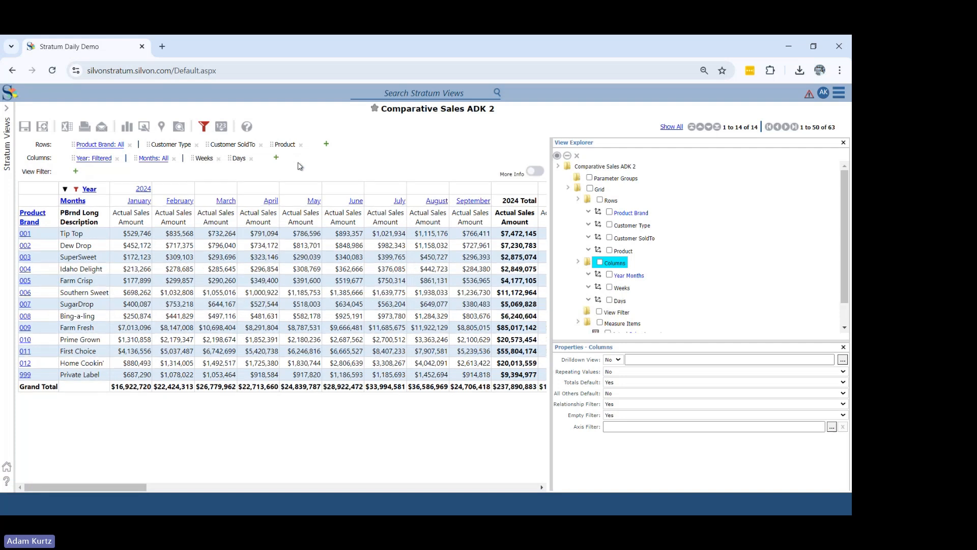
Drill January 2024 down to the days of Week 1, then return to the year columns.
left_click(140, 201)
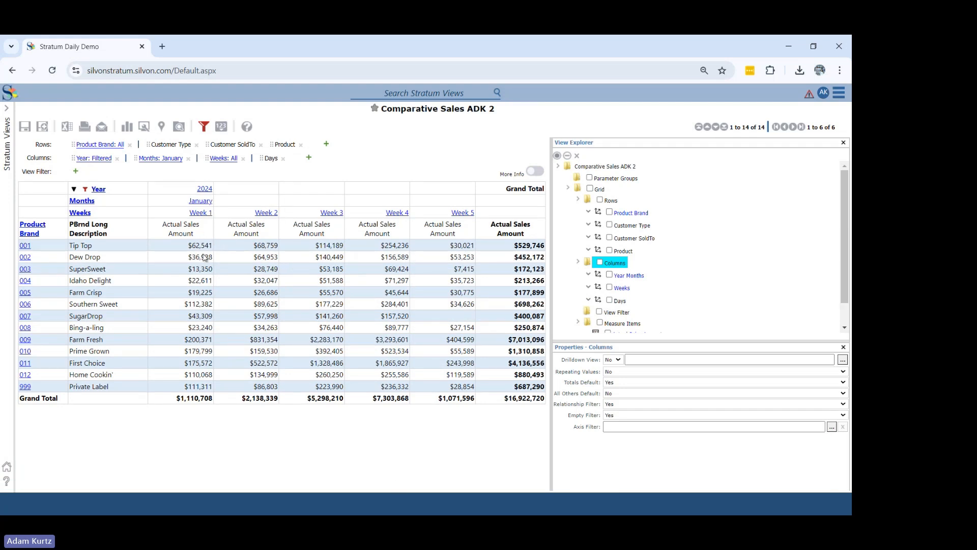
left_click(199, 213)
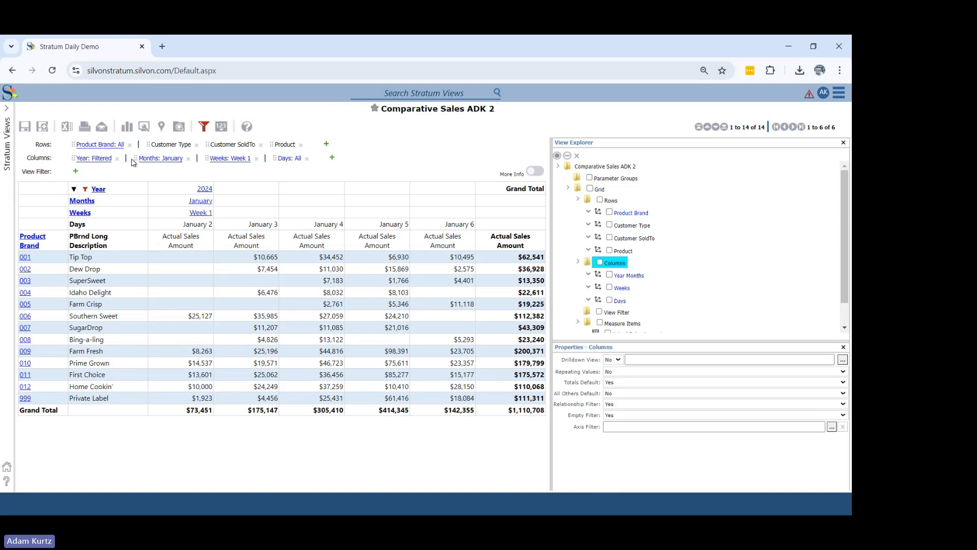
left_click(204, 189)
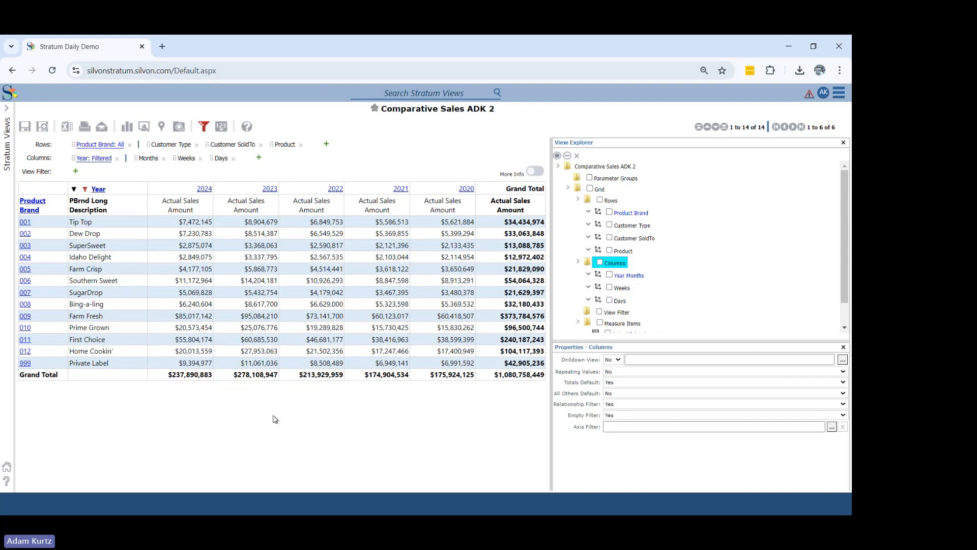
Drill 2023 down to the days of May's Week 18, then go back to the months and view February's weeks.
left_click(270, 189)
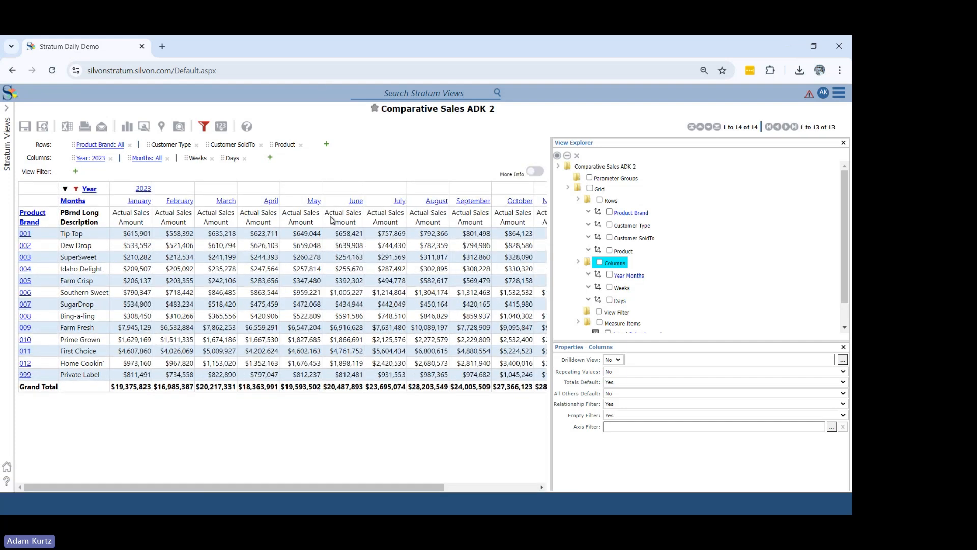
left_click(314, 200)
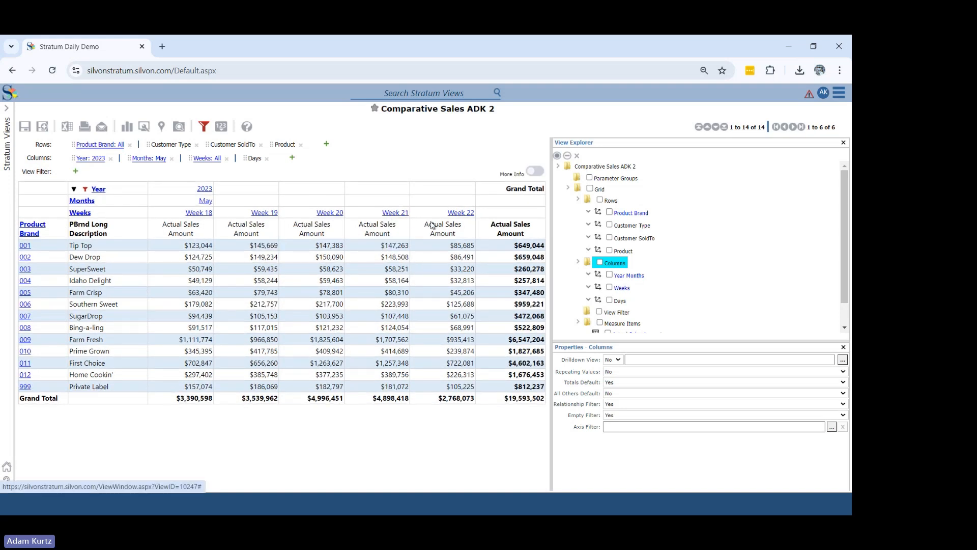
left_click(203, 214)
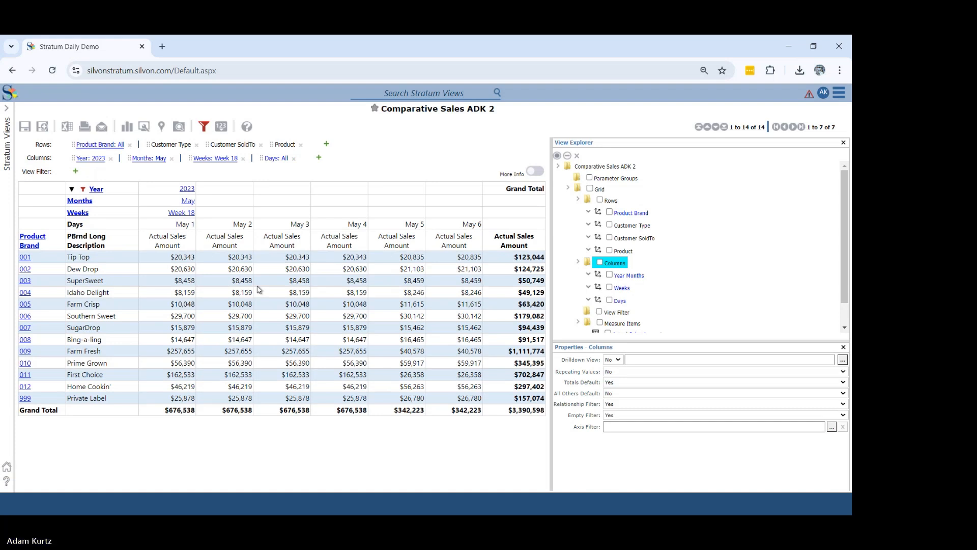
left_click(189, 203)
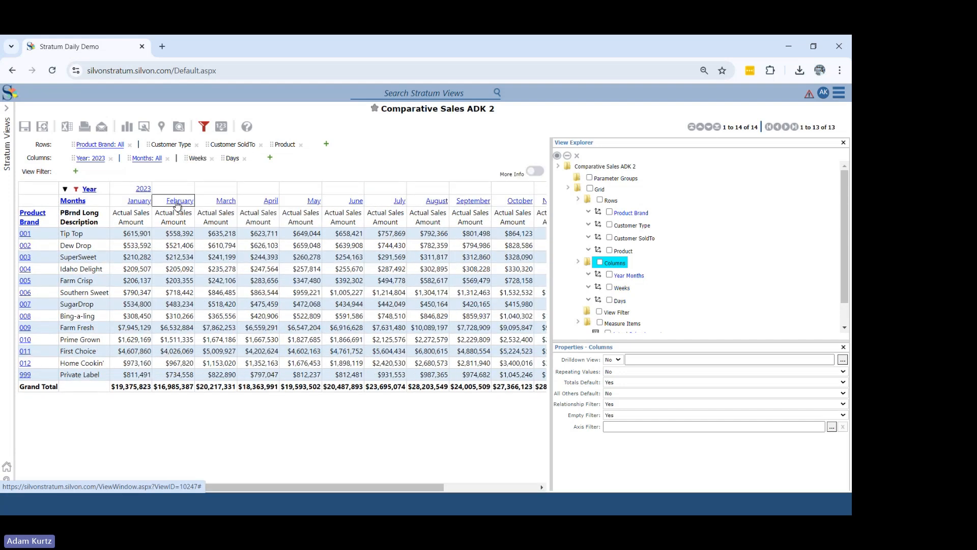
left_click(177, 204)
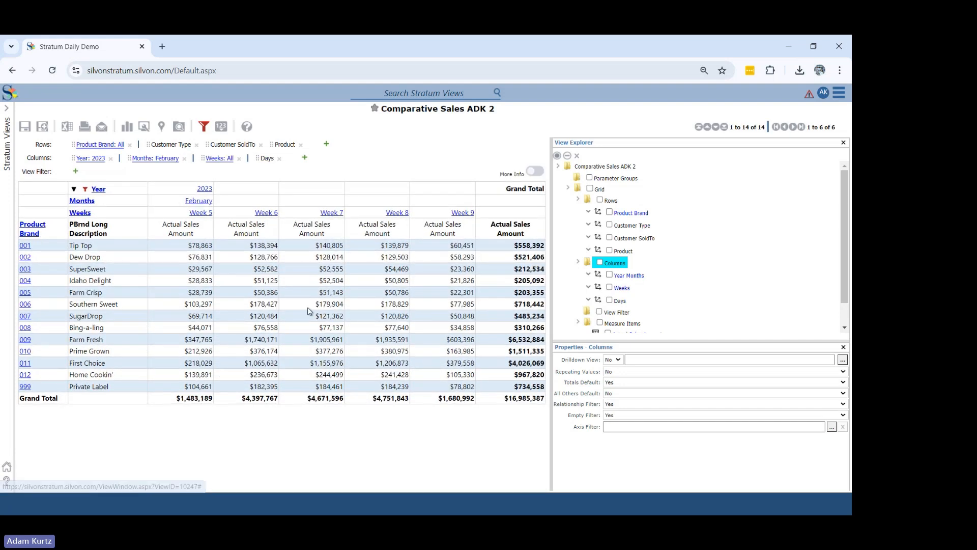
right_click(81, 217)
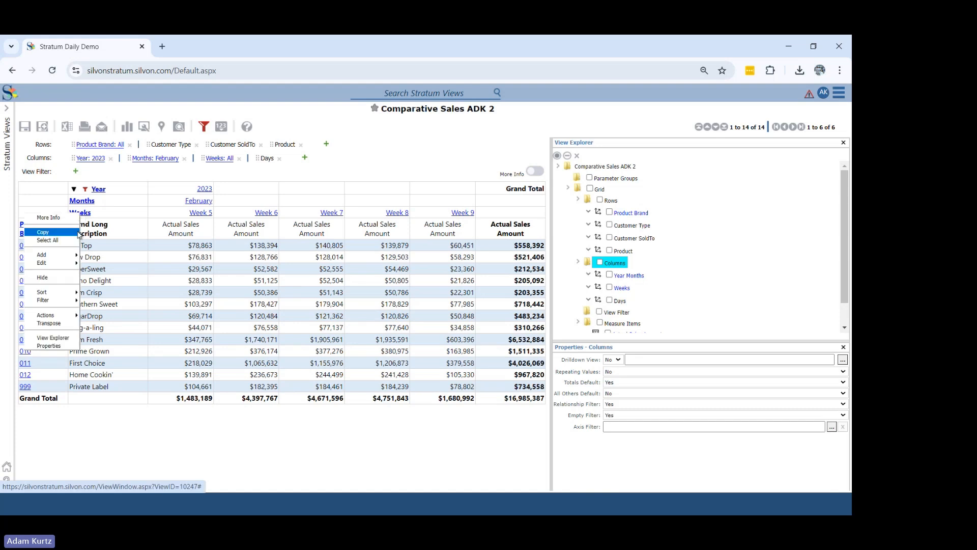
mouse_move(71, 255)
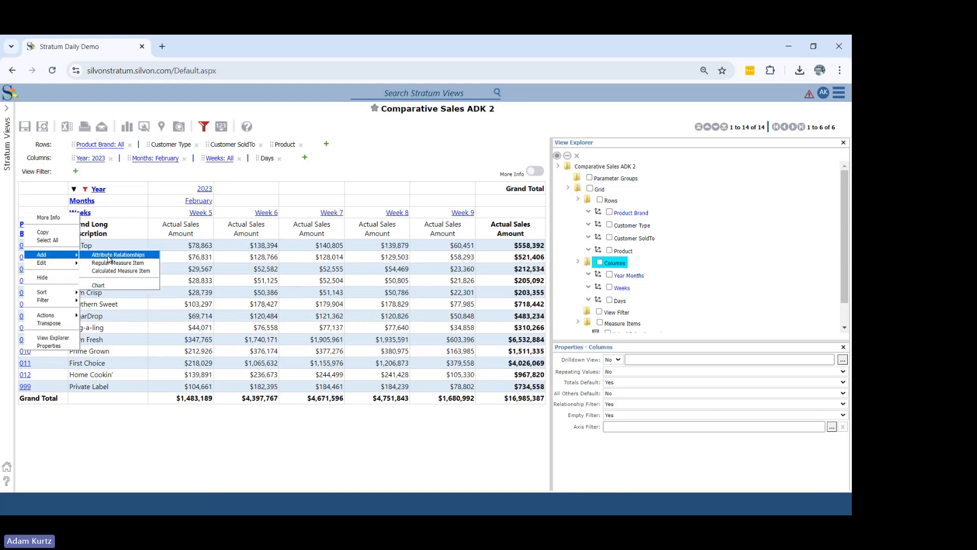
left_click(109, 256)
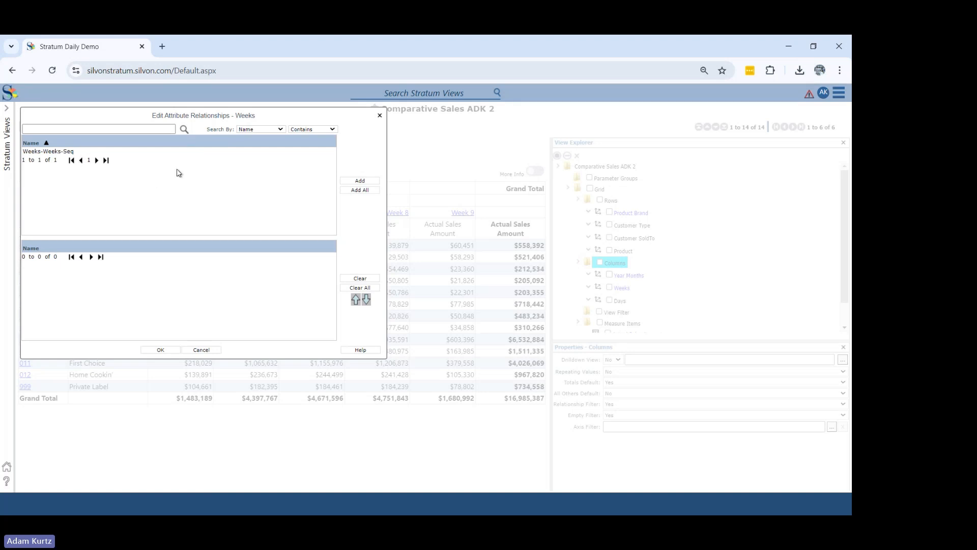
left_click(213, 351)
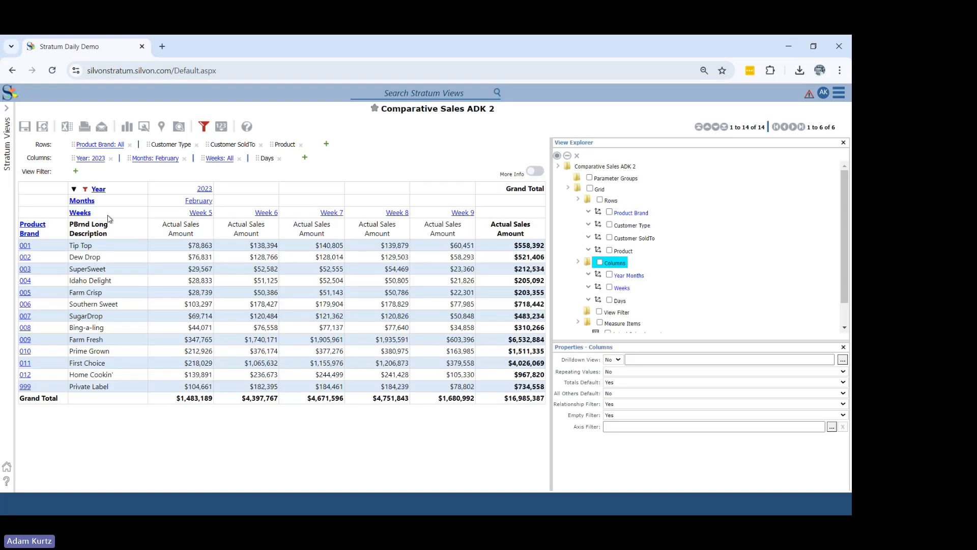
right_click(81, 214)
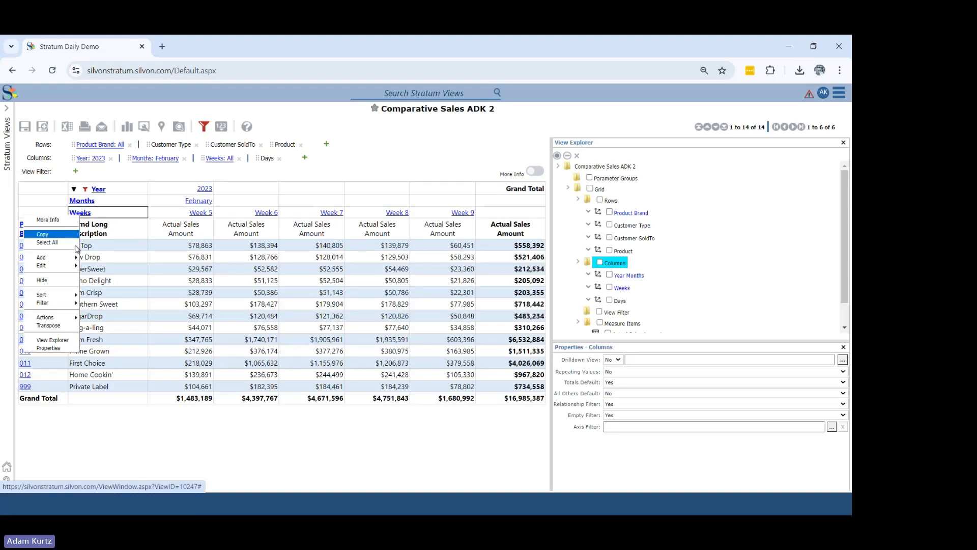
mouse_move(77, 306)
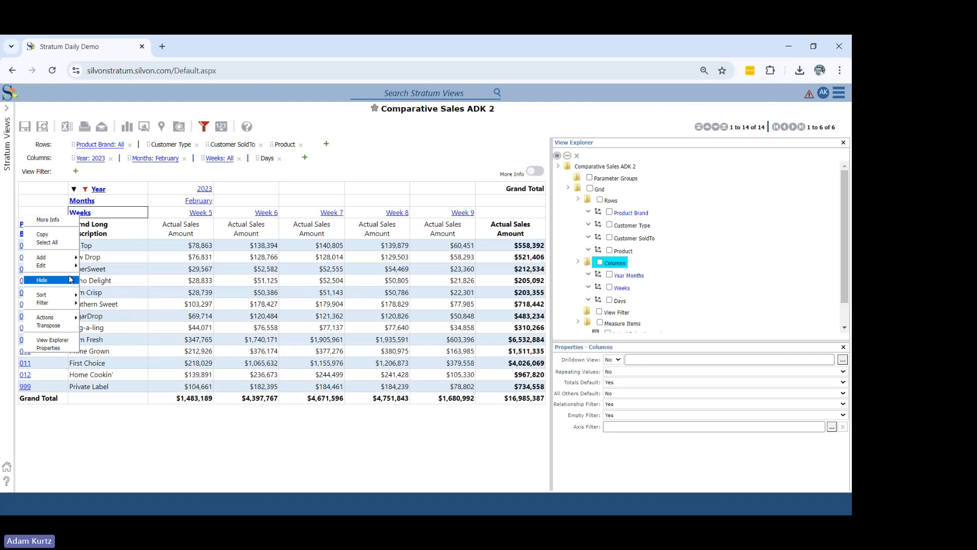
mouse_move(66, 265)
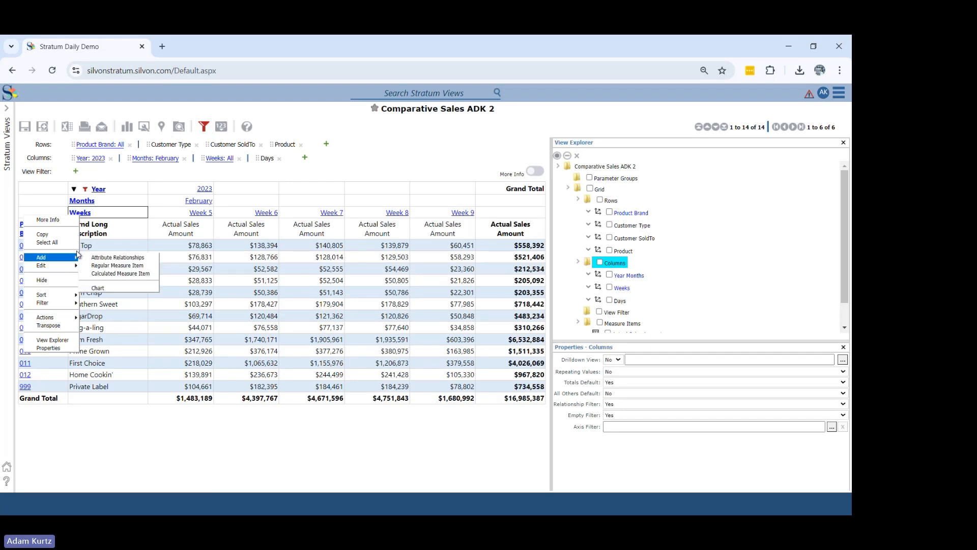
left_click(116, 258)
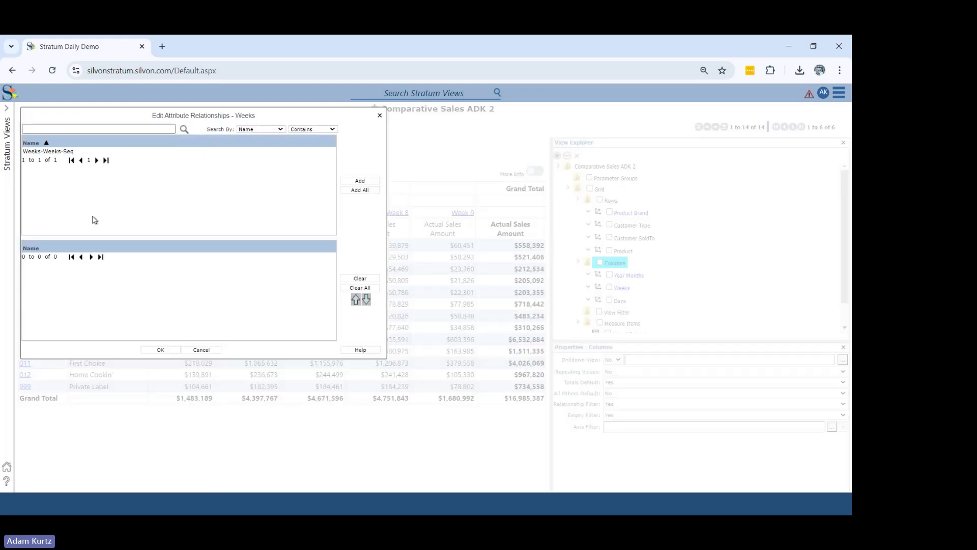
left_click(206, 349)
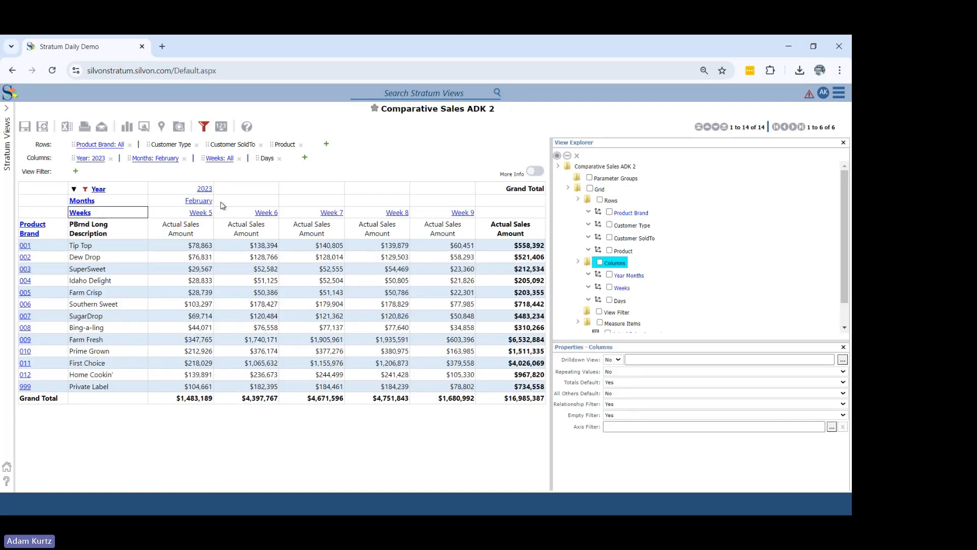
View the days of February's Week 5 in 2023, then go back to the months and remove Weeks from the columns.
left_click(208, 214)
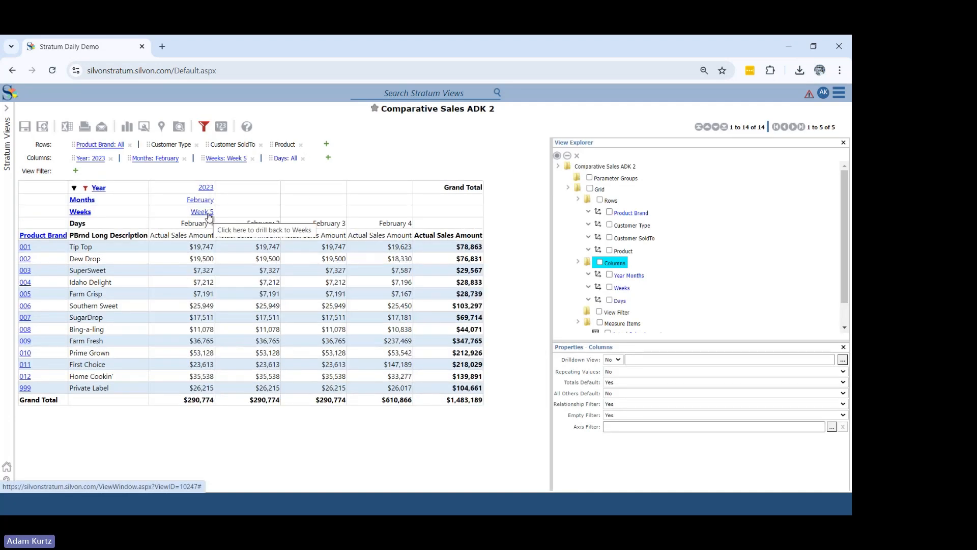
left_click(202, 202)
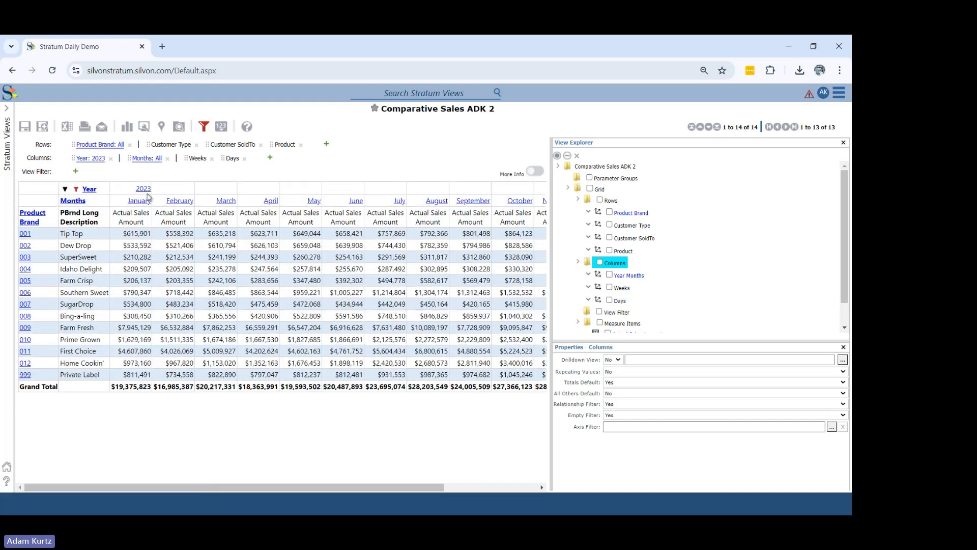
left_click(212, 159)
Drill January 2023 directly down to its days, then return to the year columns.
left_click(140, 200)
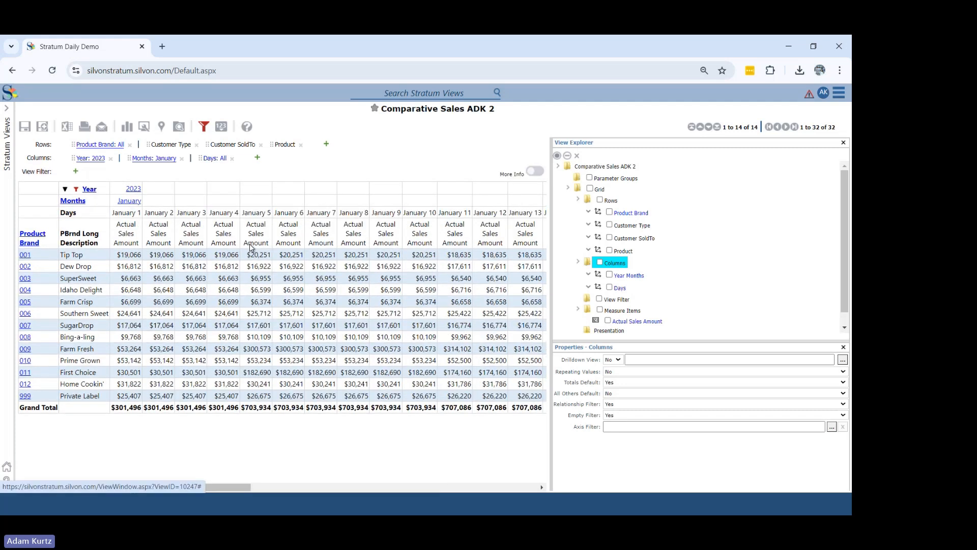
left_click_drag(197, 485, 182, 471)
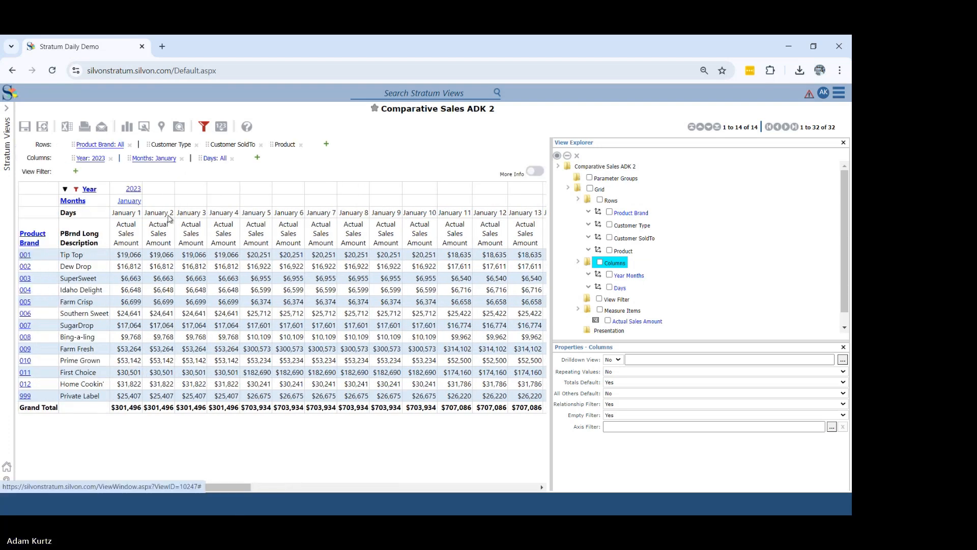
left_click(132, 202)
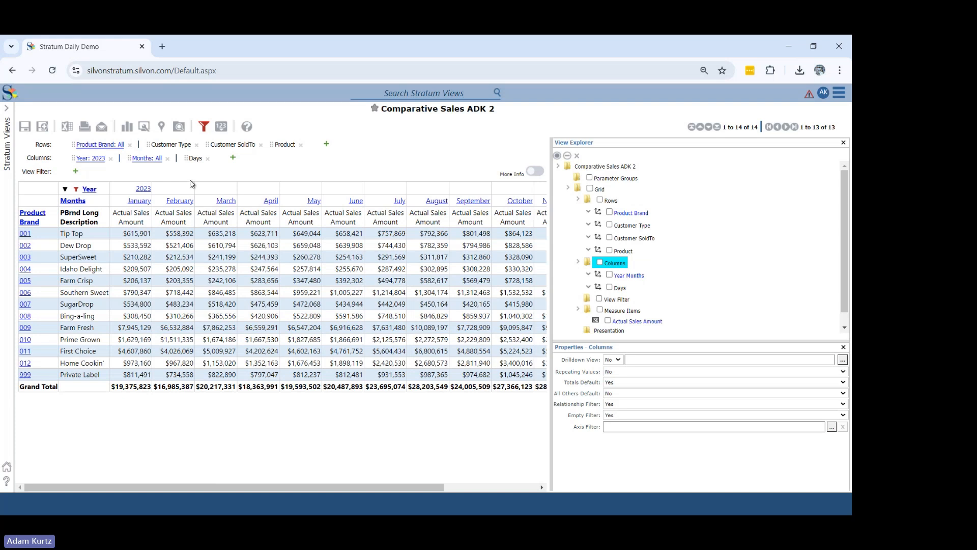
left_click(142, 189)
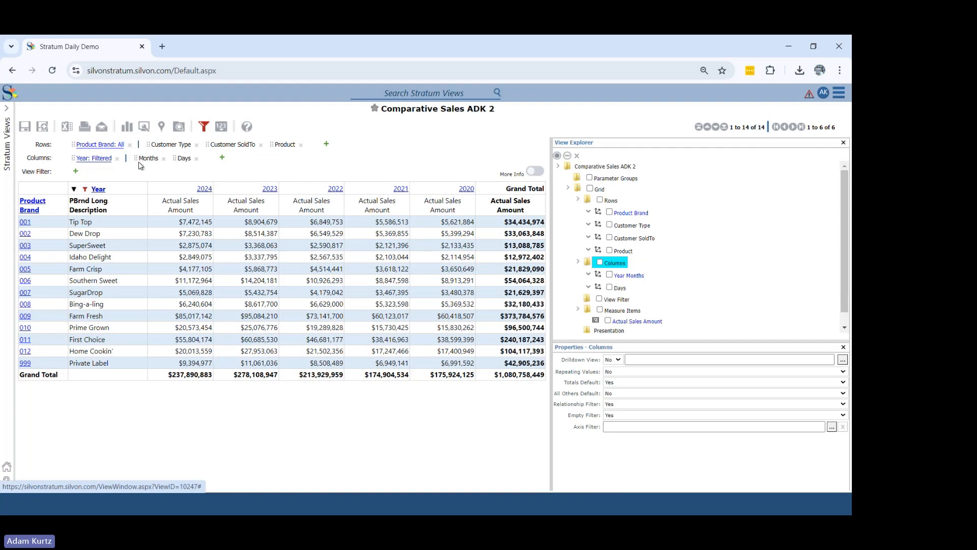
Move the Year Months hierarchy from the columns to the start of the rows.
left_click_drag(147, 158, 43, 152)
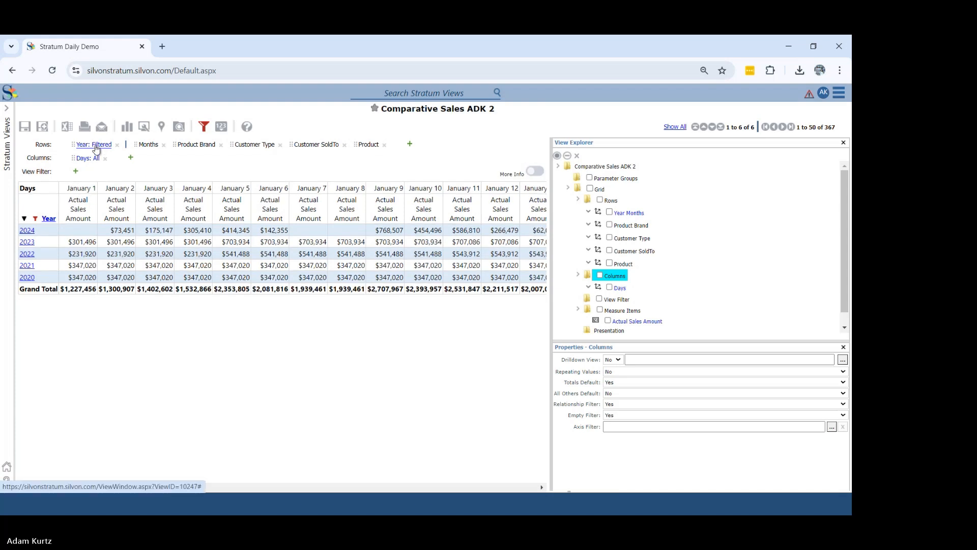
left_click(96, 147)
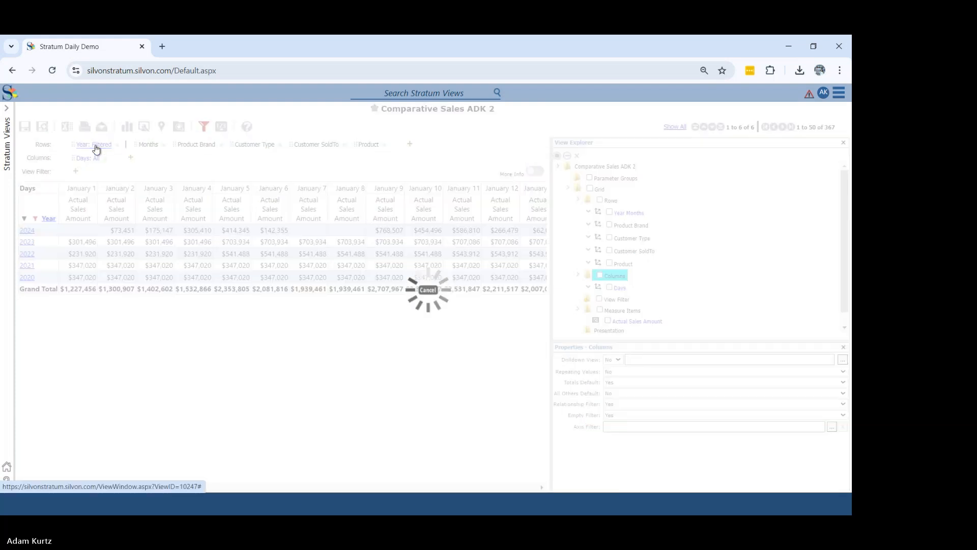
left_click(97, 146)
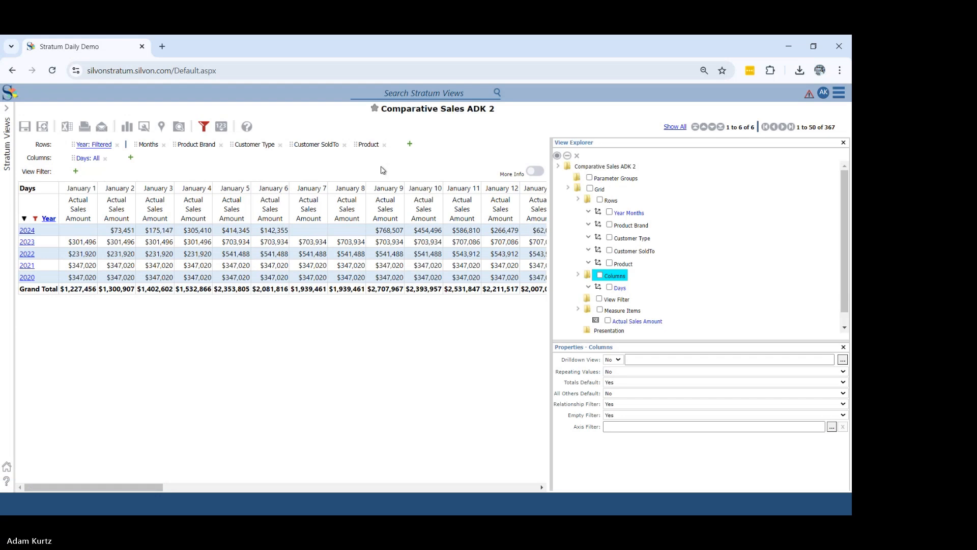
Add the separate Months hierarchy to the rows.
left_click(411, 144)
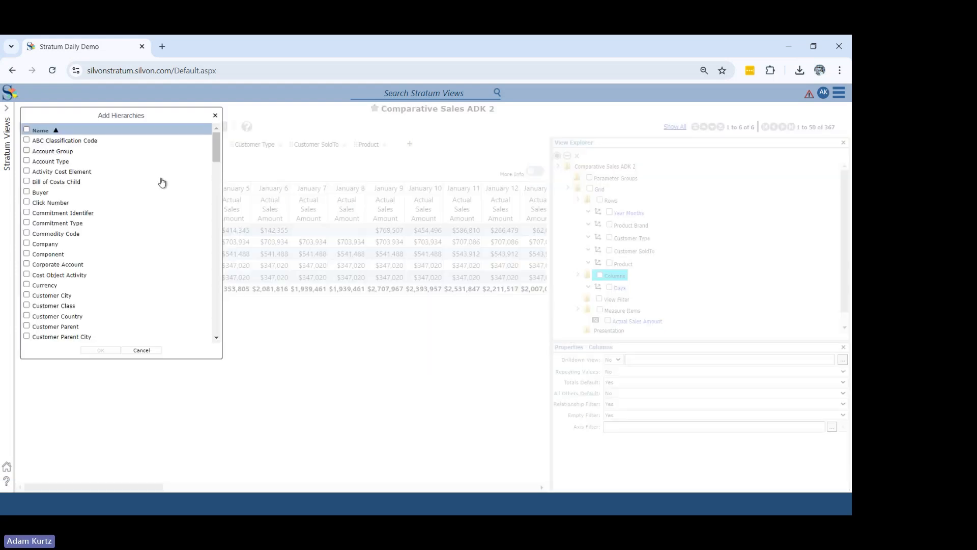
scroll(218, 274, "down", 5)
scroll(217, 274, "down", 4)
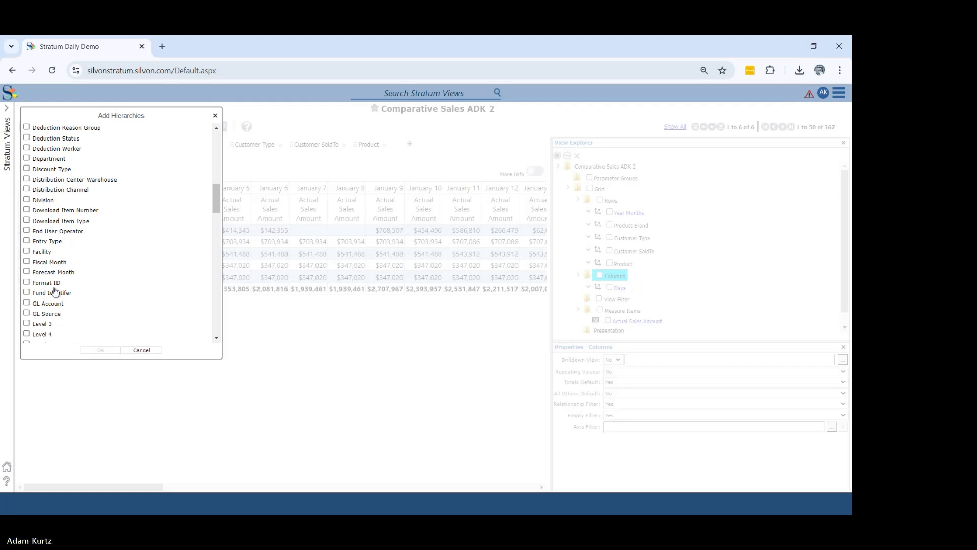
left_click_drag(215, 198, 241, 238)
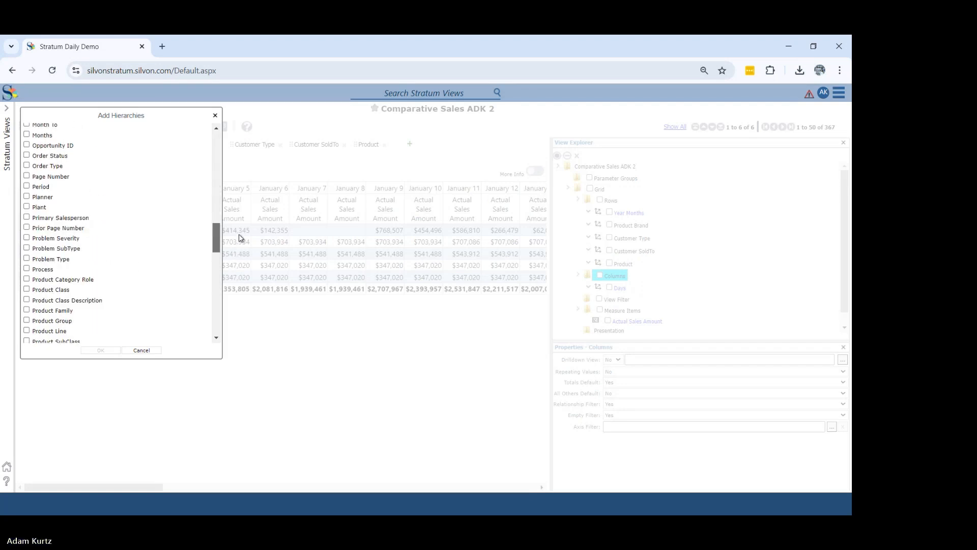
left_click(34, 137)
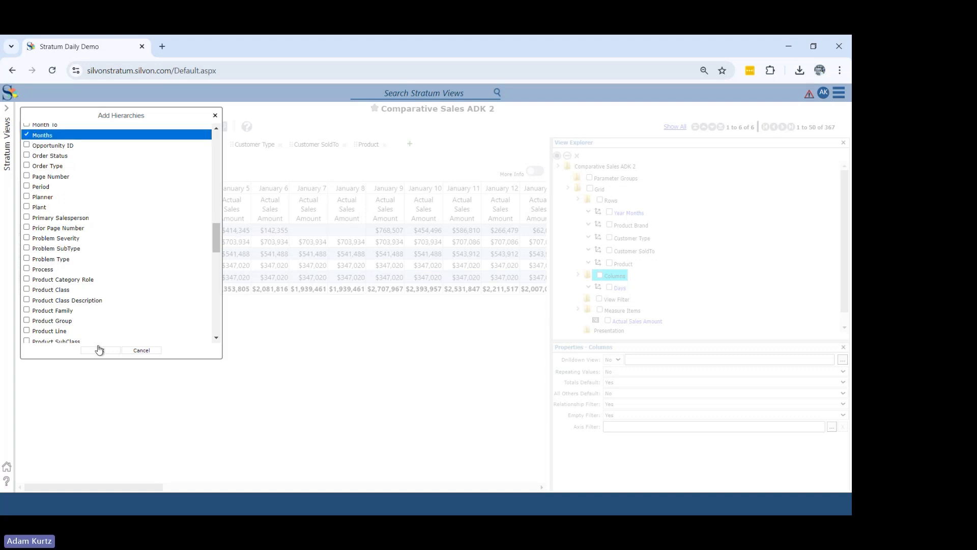
left_click(102, 350)
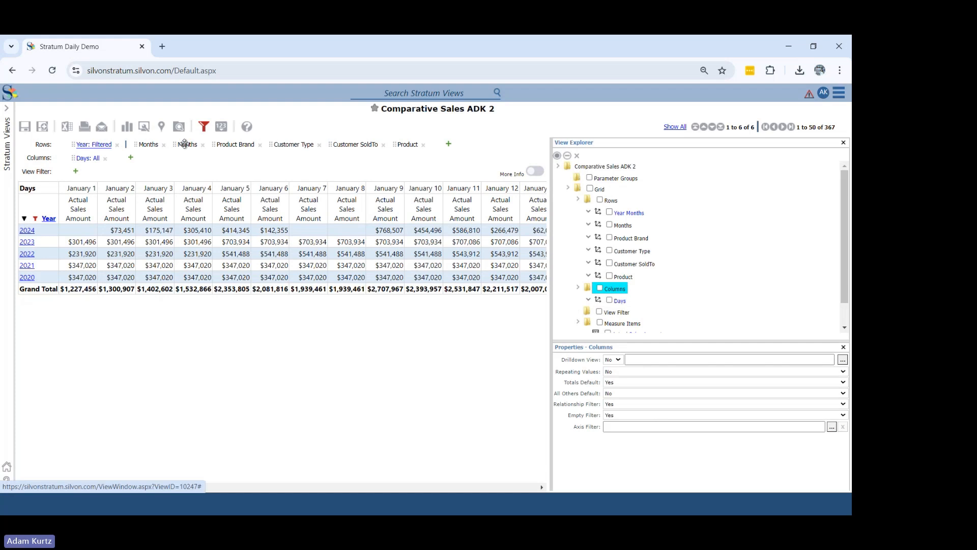
Place Year Months in the columns without its Months level, and move Days to the rows directly after the separate Months hierarchy.
left_click_drag(47, 222, 41, 159)
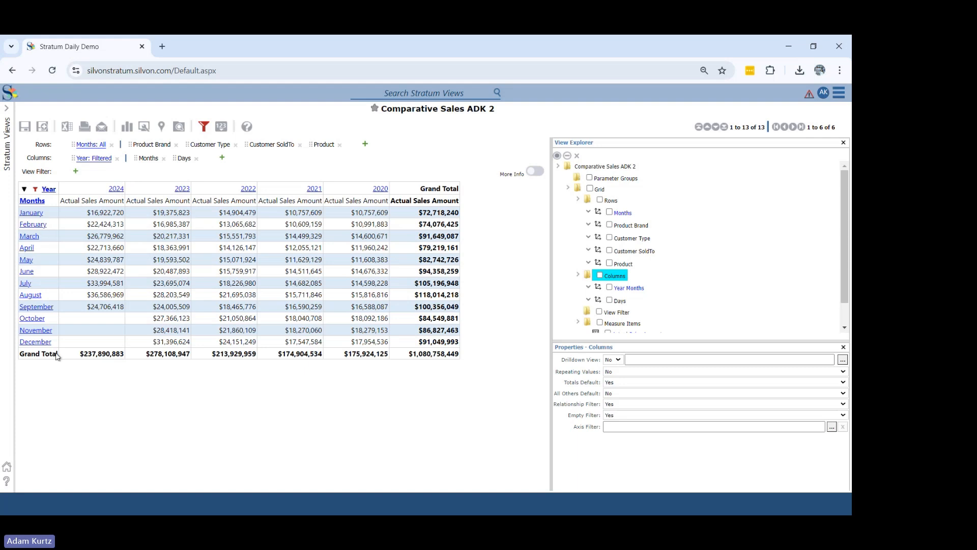
left_click_drag(184, 159, 103, 146)
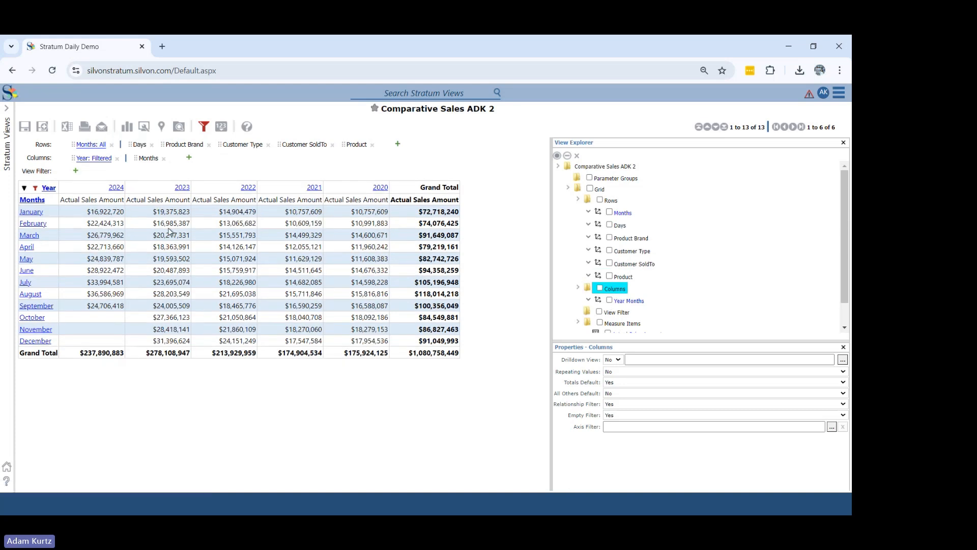
right_click(149, 161)
left_click(112, 222)
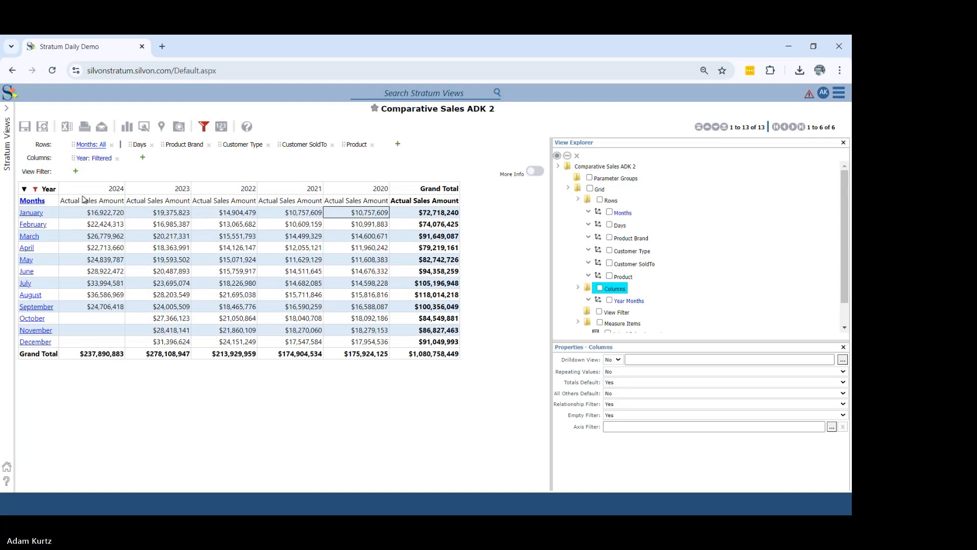
Drill the January row down to its days to compare them across the years, then return to the month rows.
left_click(36, 215)
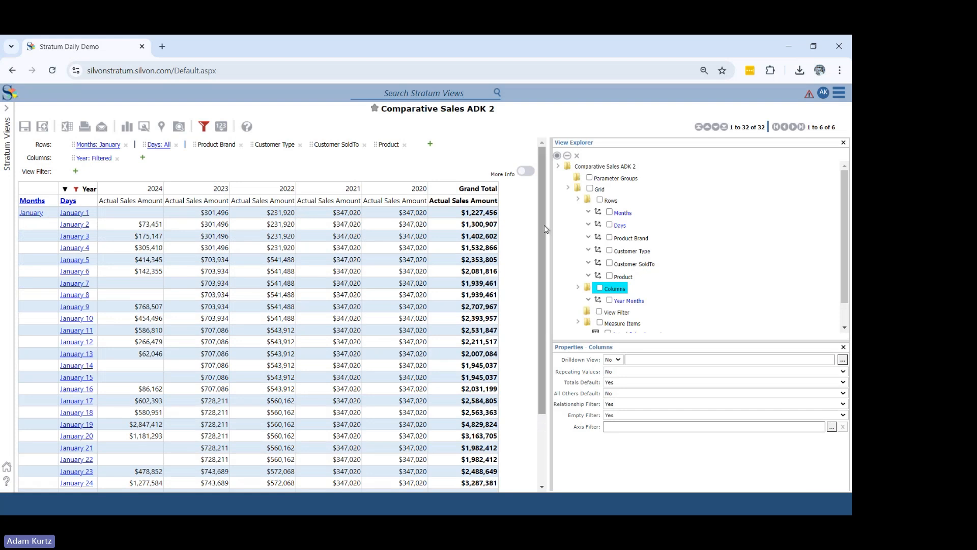
scroll(543, 229, "down", 2)
scroll(542, 325, "up", 3)
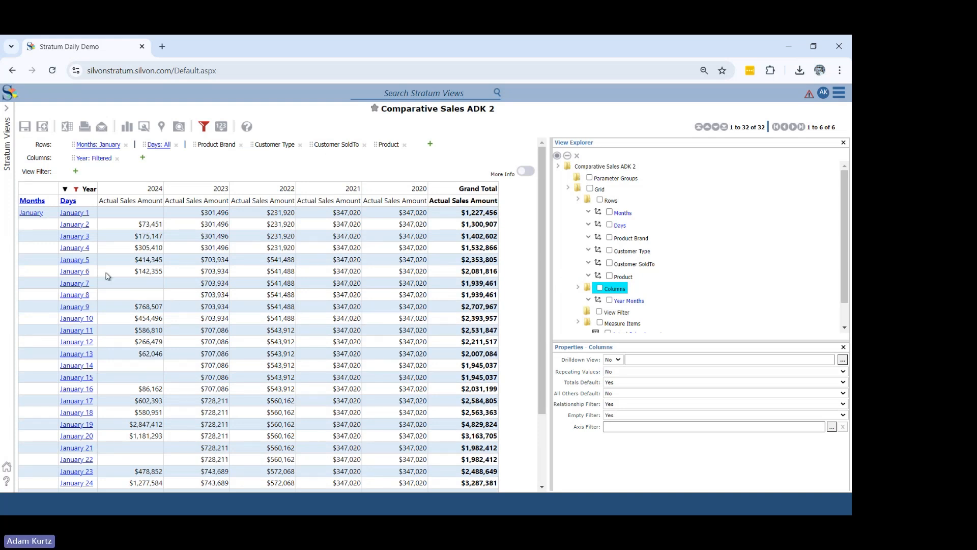
left_click(31, 213)
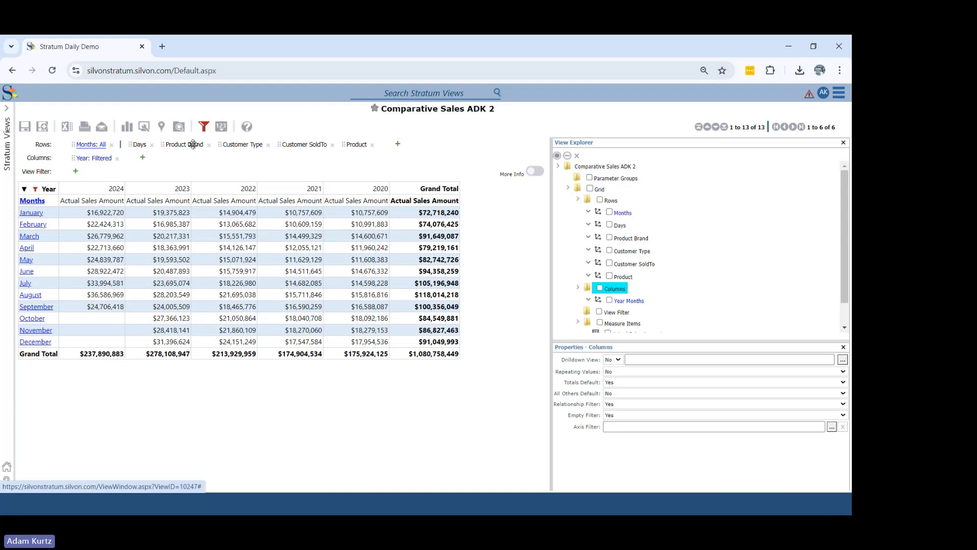
Move Product Brand from the rows to the view filter and limit it to Farm Fresh (009).
left_click_drag(193, 144, 39, 177)
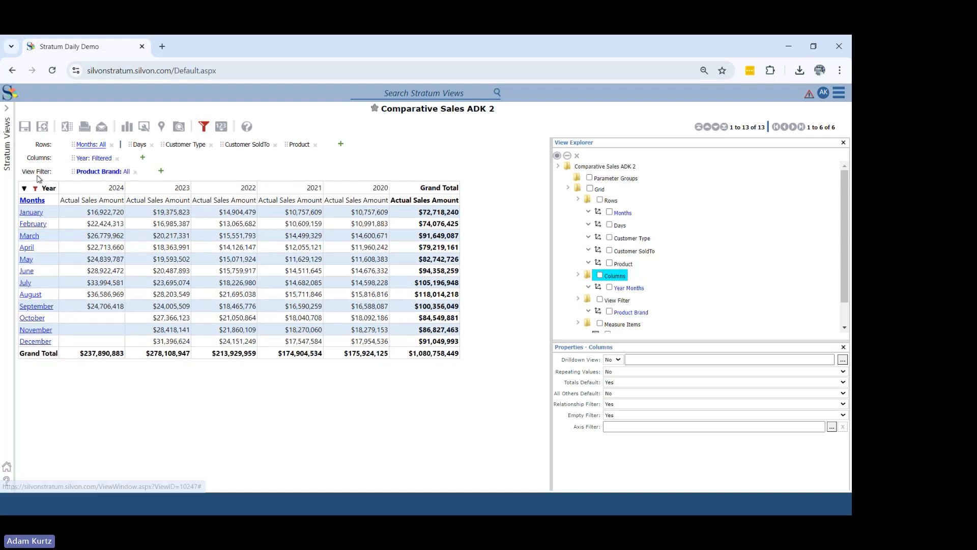
right_click(92, 173)
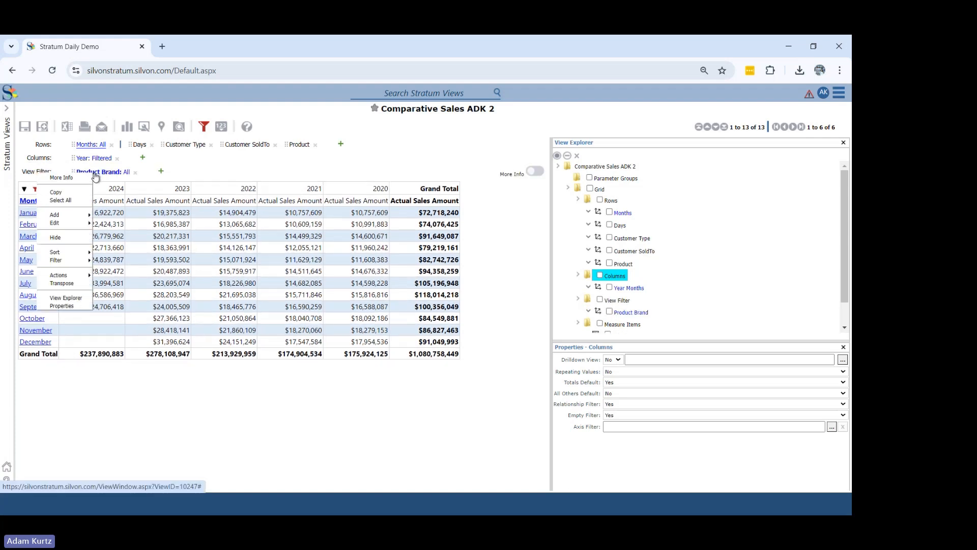
mouse_move(65, 253)
left_click(99, 261)
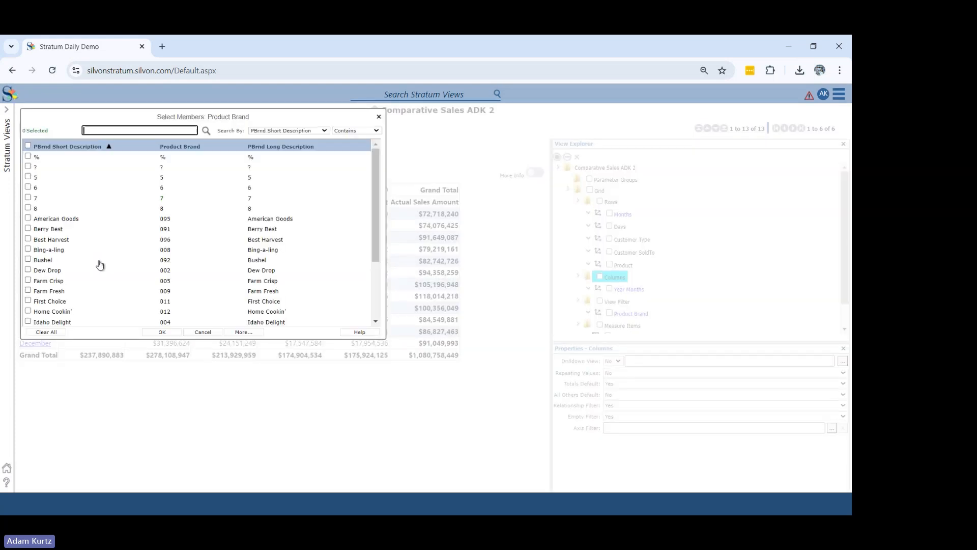
left_click(60, 292)
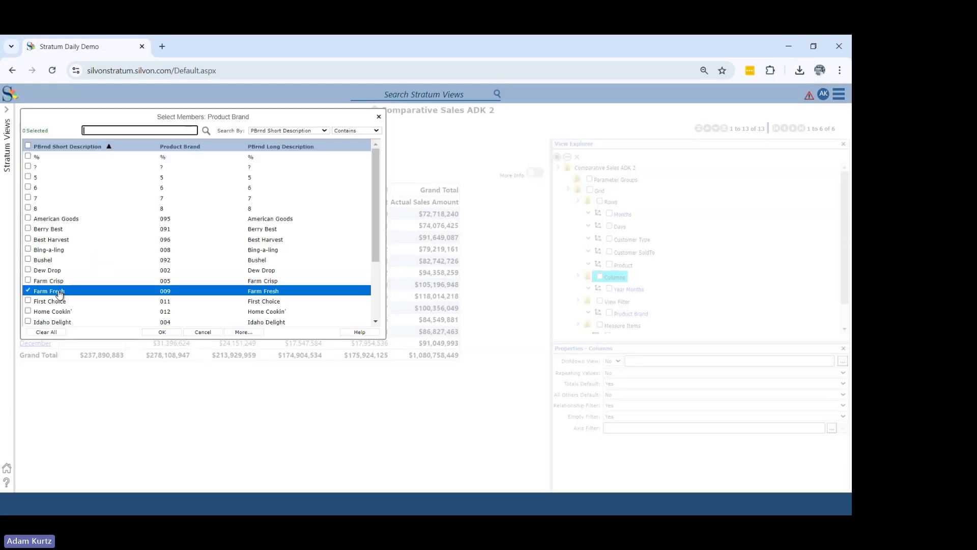
left_click(159, 332)
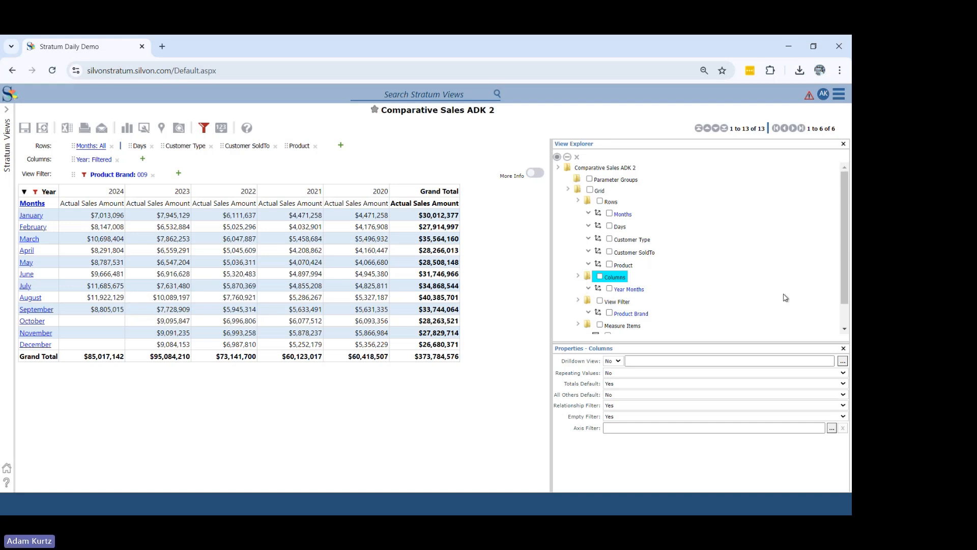
Add the regular measure item Actual Sales Units to the view, finding it by searching measures for "units".
scroll(849, 317, "down", 1)
right_click(624, 301)
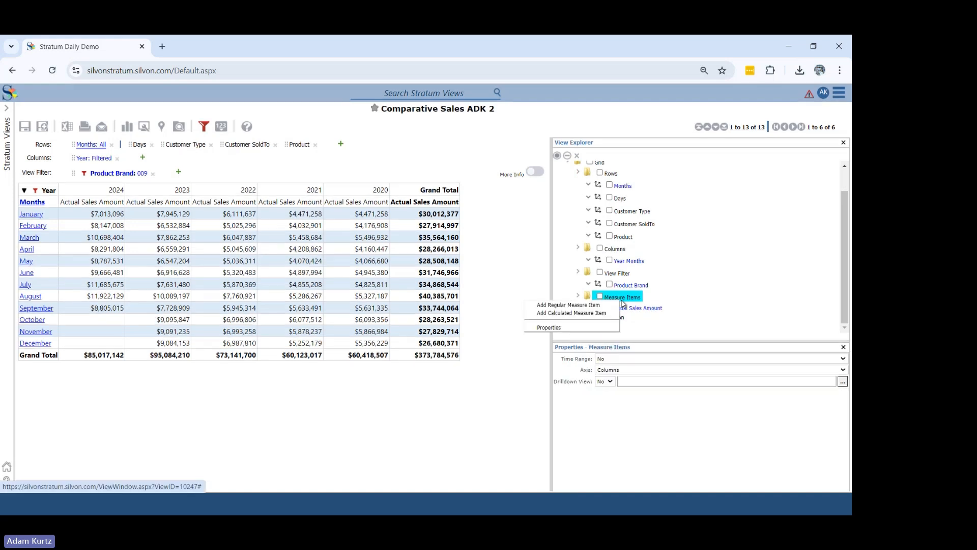
left_click(569, 305)
left_click(106, 128)
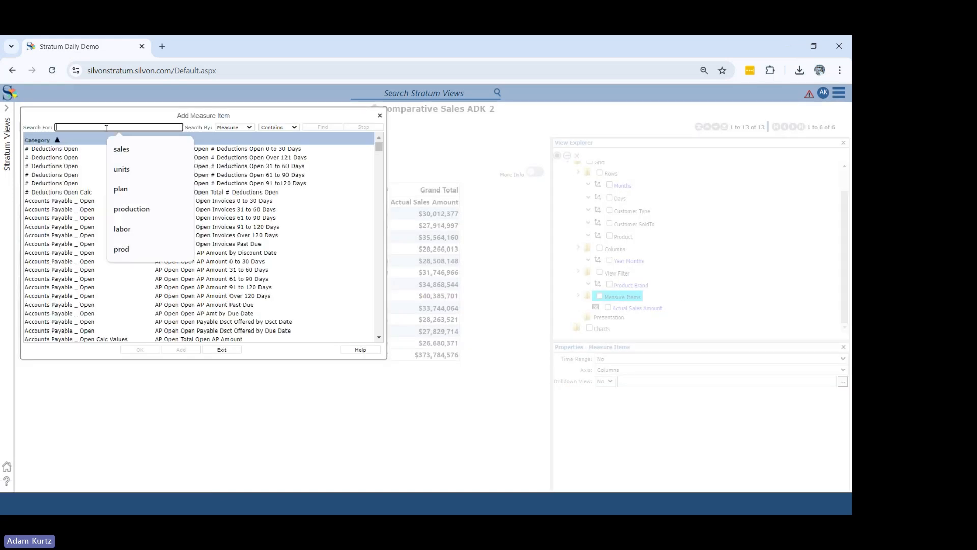
type("units")
key("Return")
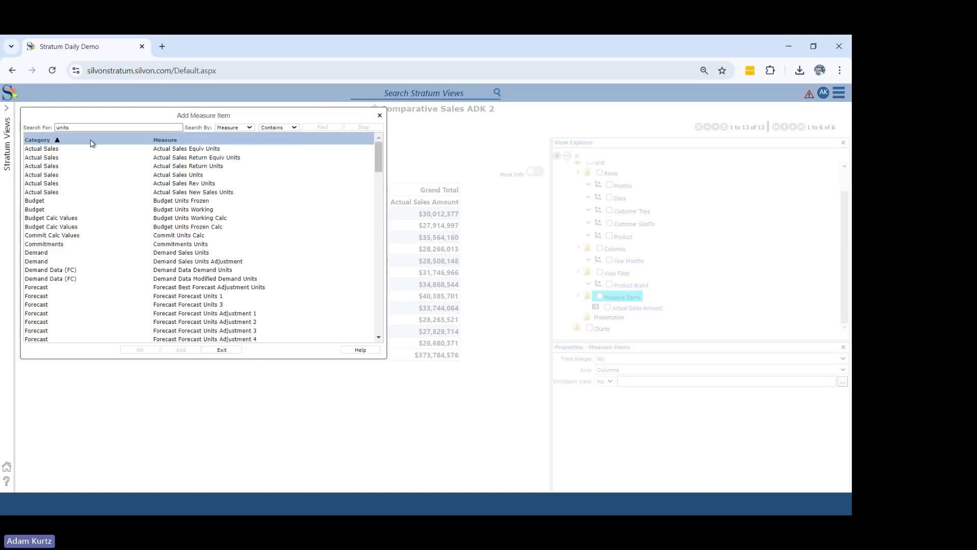
left_click(181, 175)
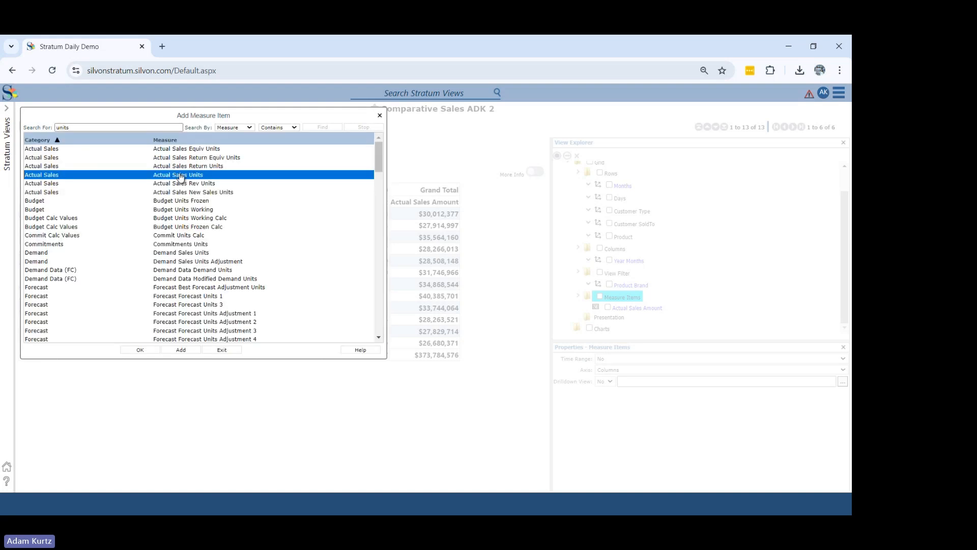
left_click(172, 349)
left_click(253, 307)
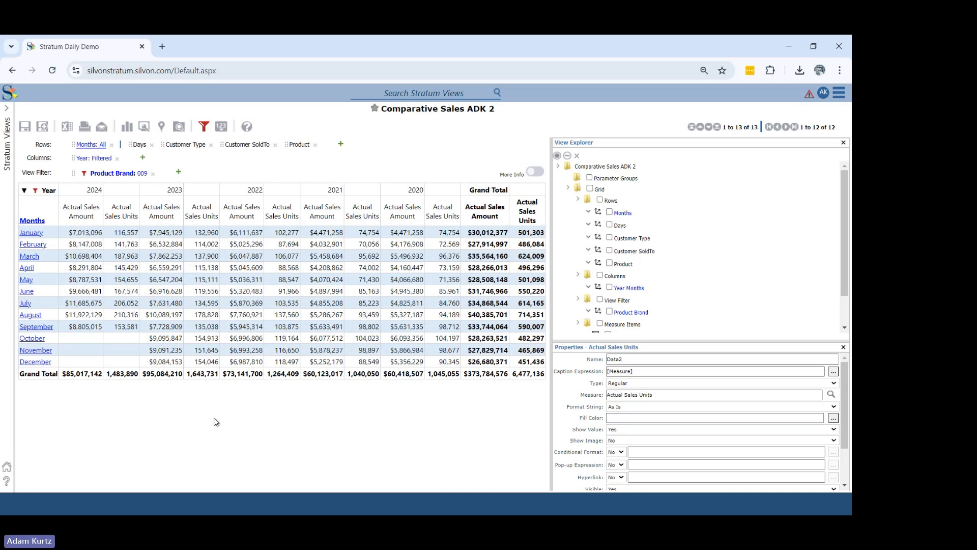
Start a new calculated measure item in the view and expand the measure items available for its expression.
right_click(121, 211)
mouse_move(88, 260)
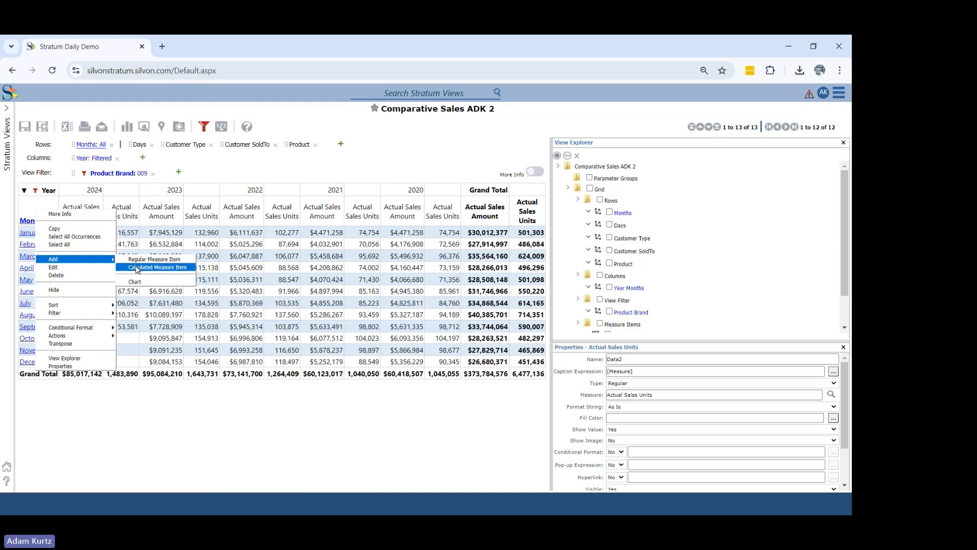
left_click(155, 267)
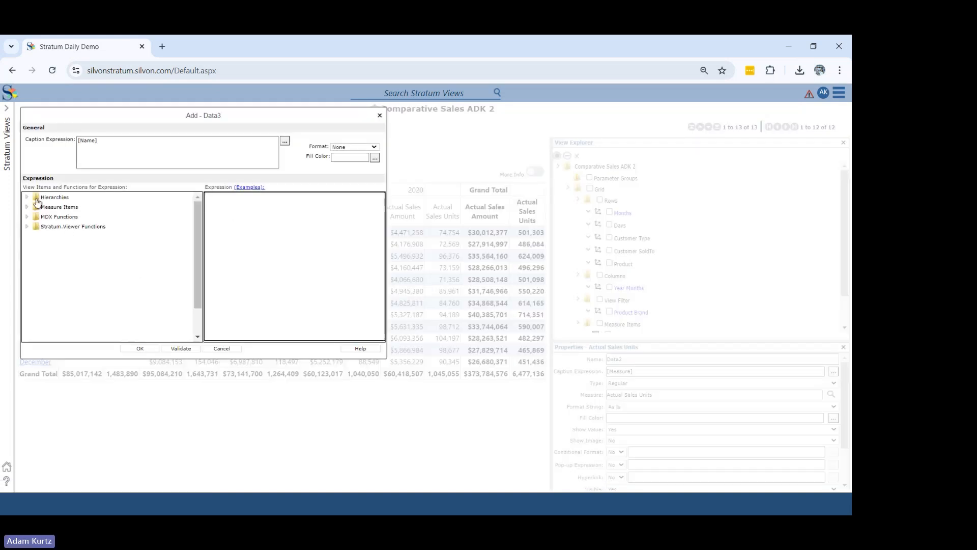
left_click(27, 207)
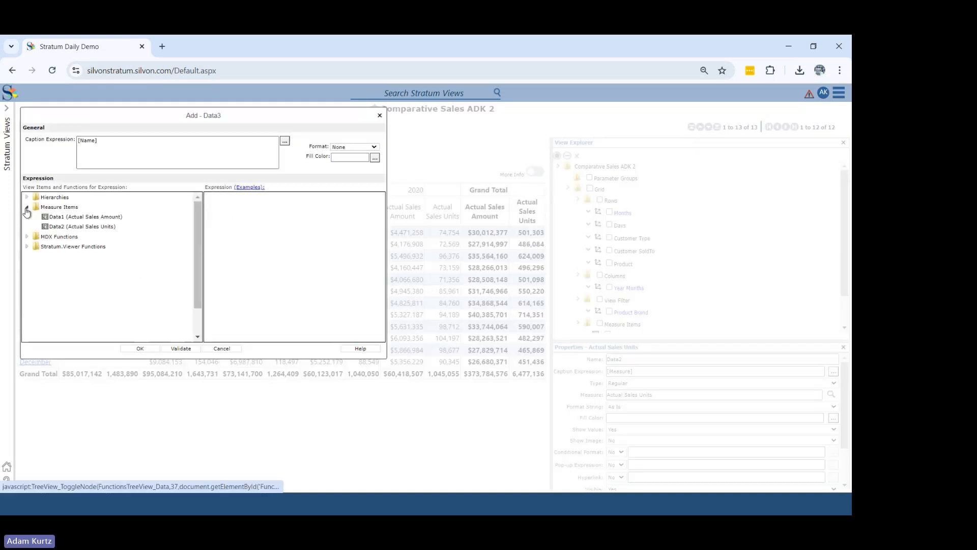
left_click(84, 217)
left_click(332, 209)
type("/")
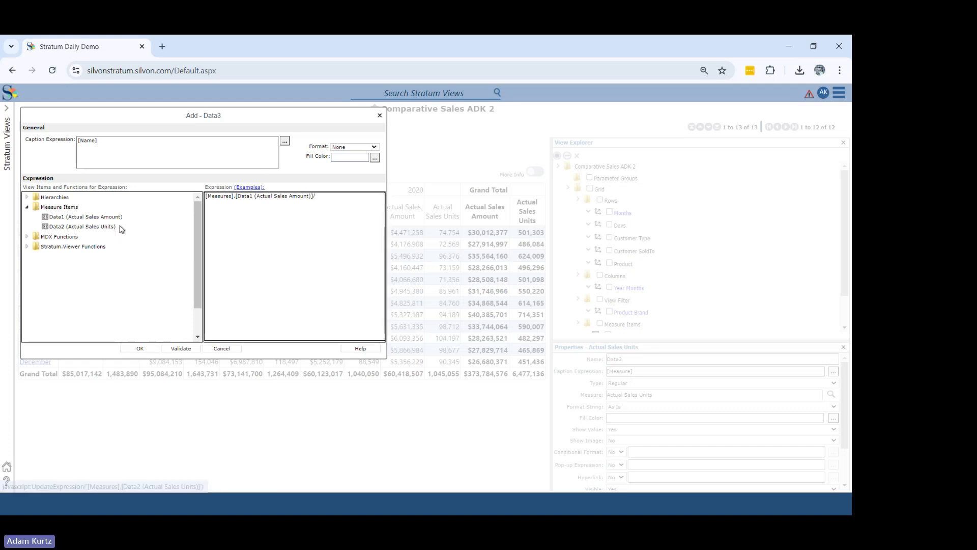
key("ctrl+a")
key("BackSpace")
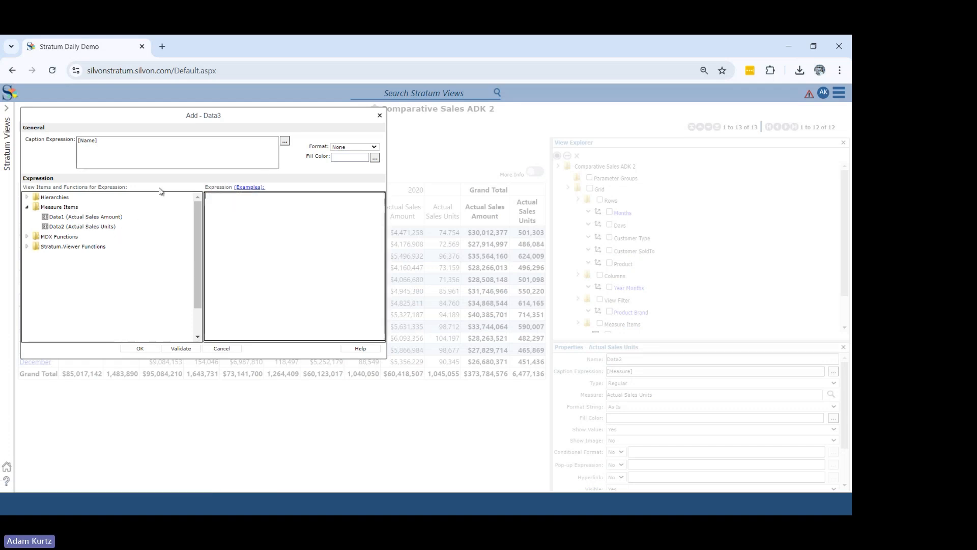
Build the expression with the Divide With Zero Check function, dividing Data1 (Actual Sales Amount) by Data2 (Actual Sales Units).
left_click(27, 247)
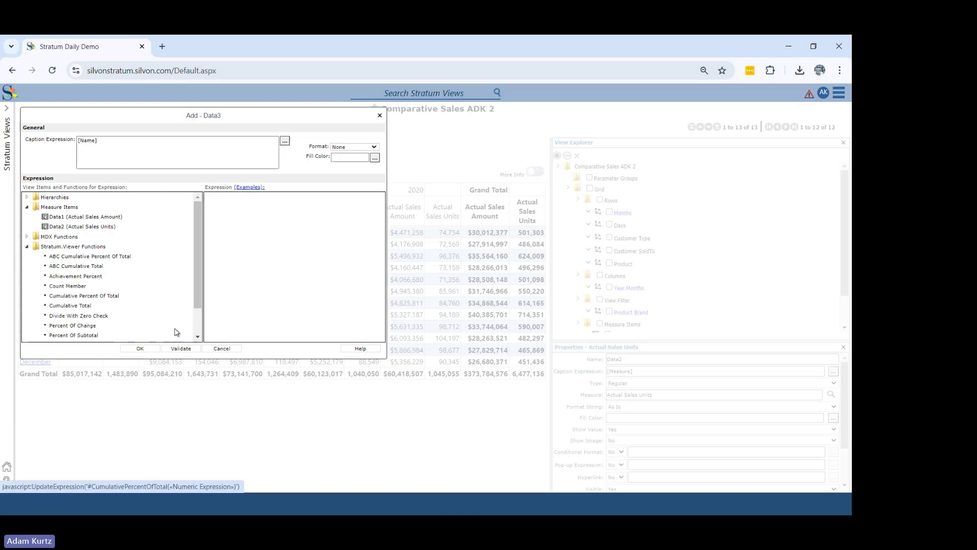
left_click(199, 320)
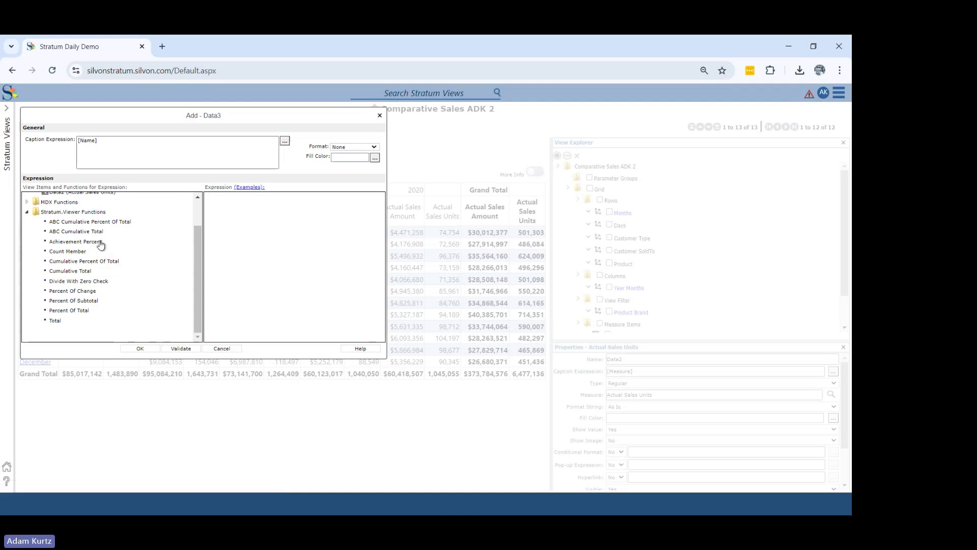
left_click(95, 282)
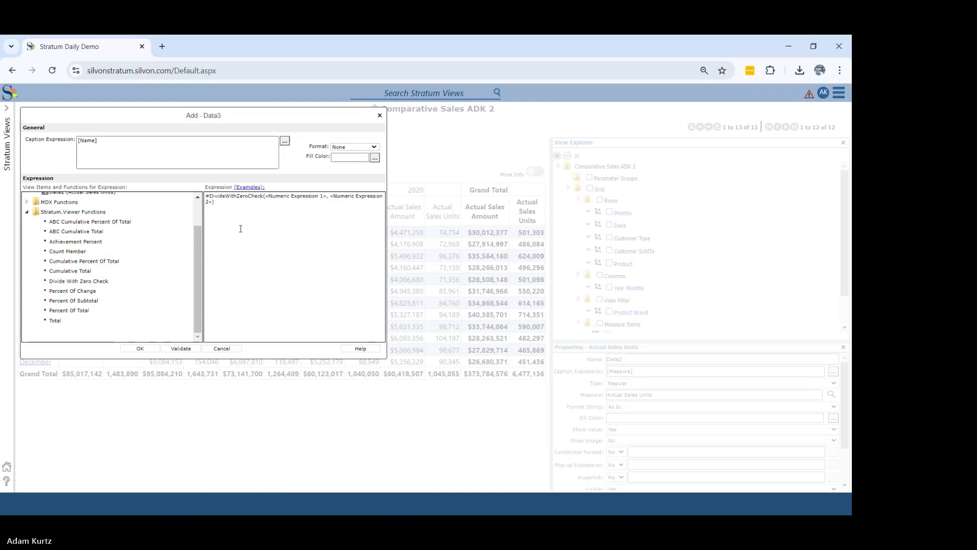
scroll(201, 218, "up", 2)
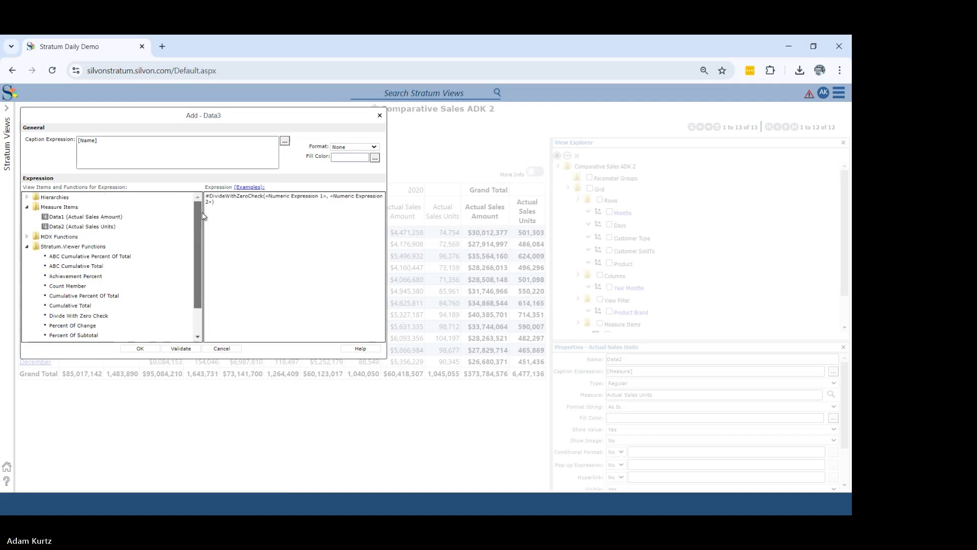
left_click(107, 219)
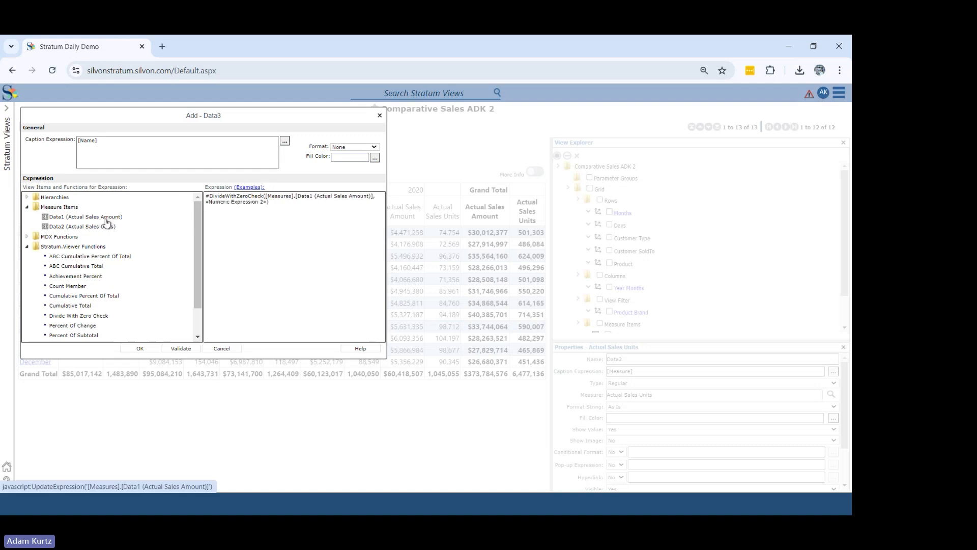
left_click(104, 226)
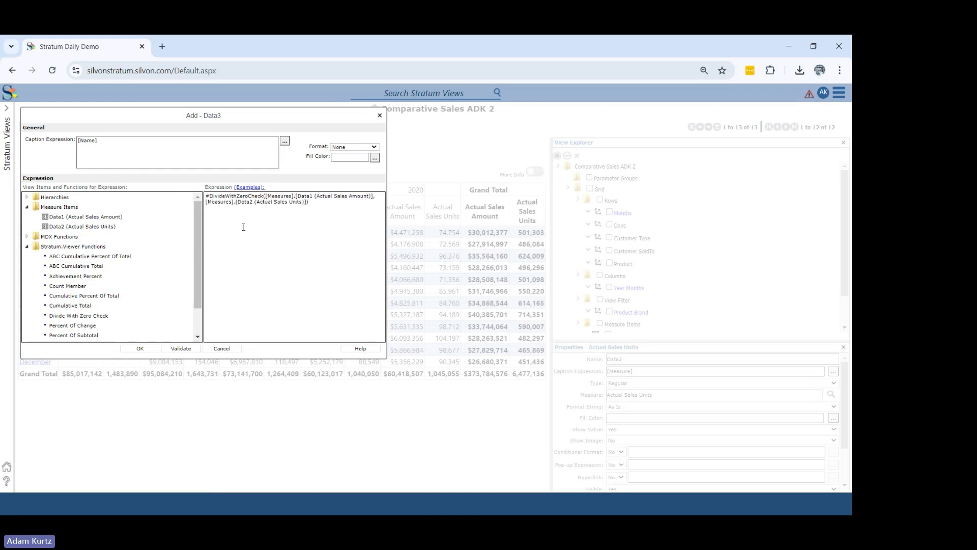
Format the calculated measure as $#,##0.00, caption it ASP, and add it to the view.
left_click(377, 147)
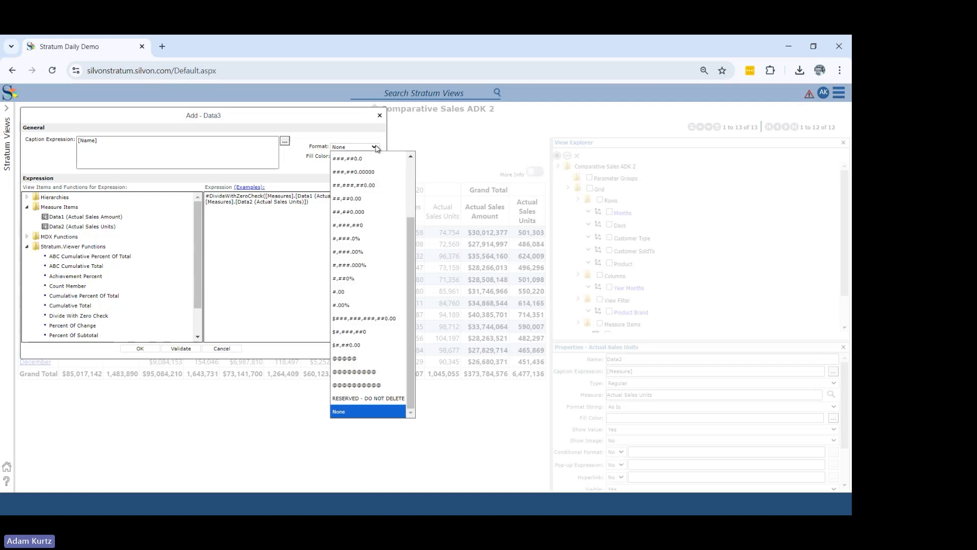
left_click(370, 346)
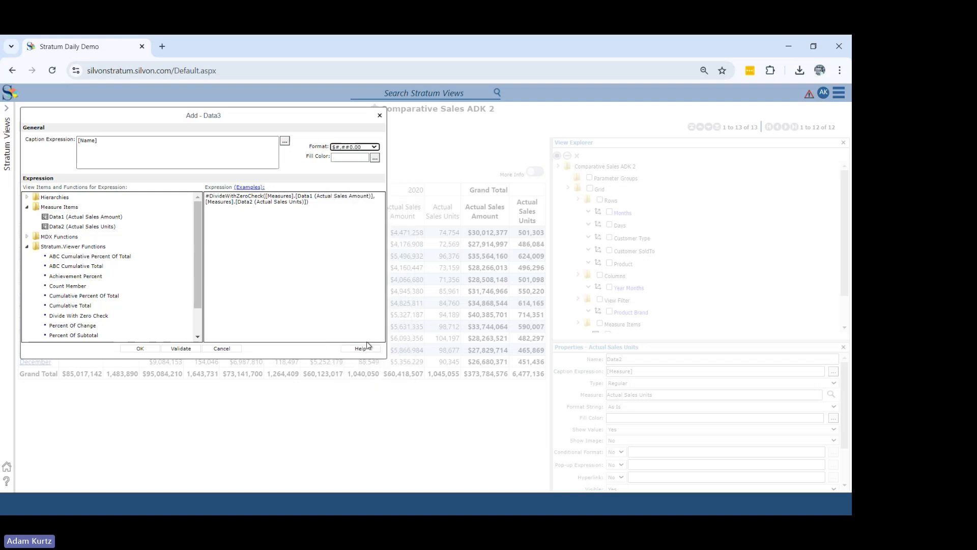
left_click_drag(136, 151, 28, 153)
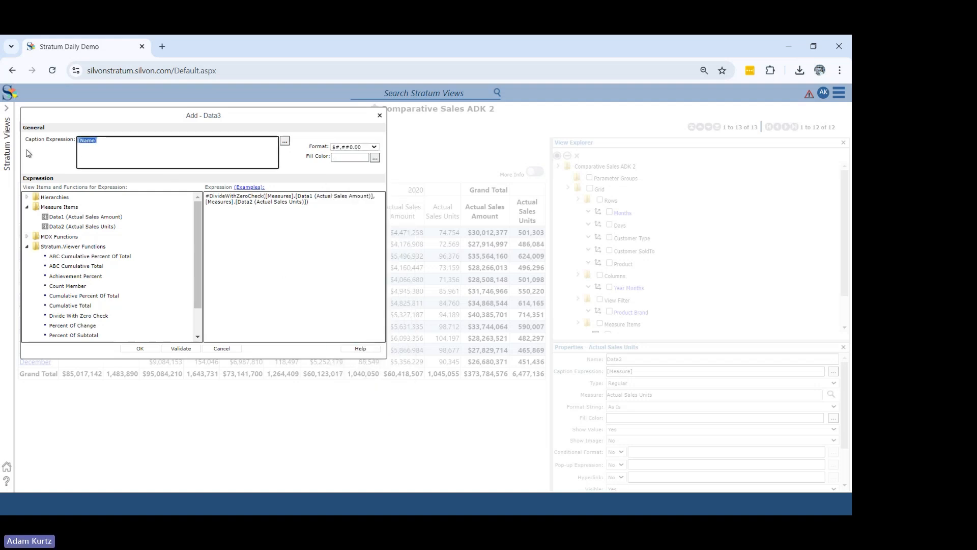
type("ASP")
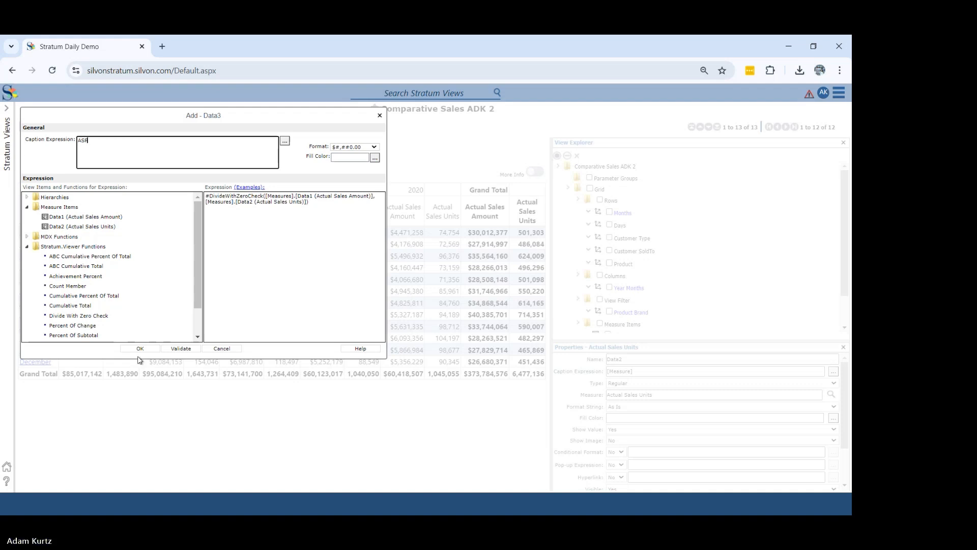
left_click(141, 349)
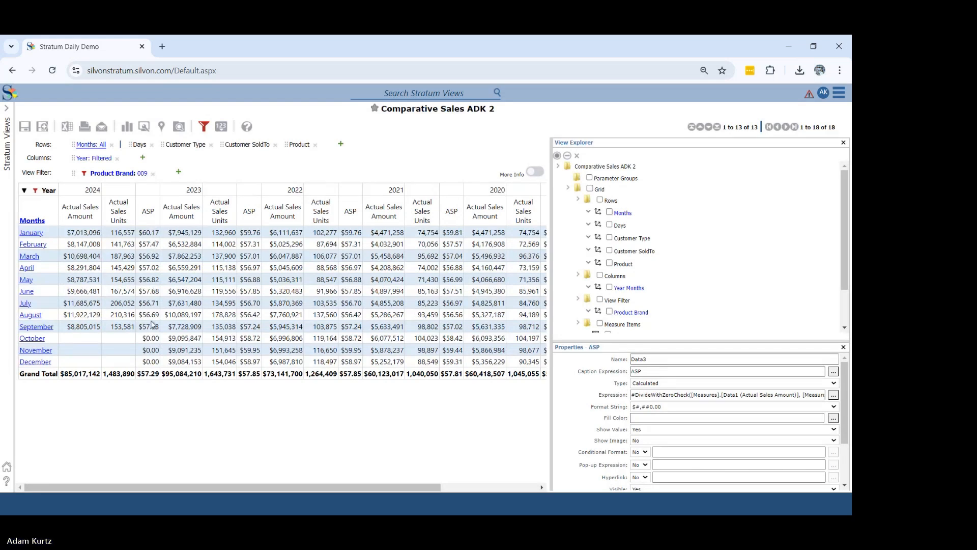
Drill January down to its days to examine the daily ASP values, then return to the month rows.
left_click(32, 233)
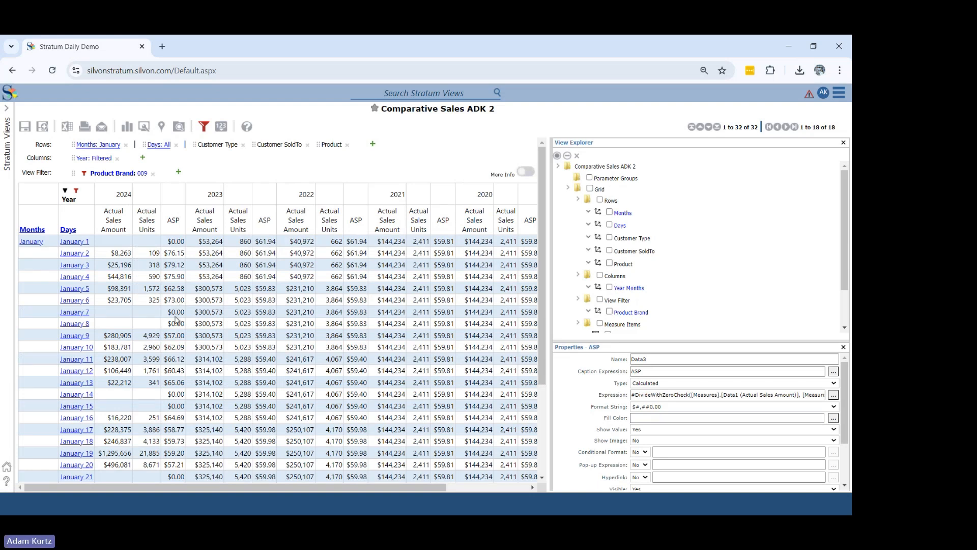
left_click(31, 242)
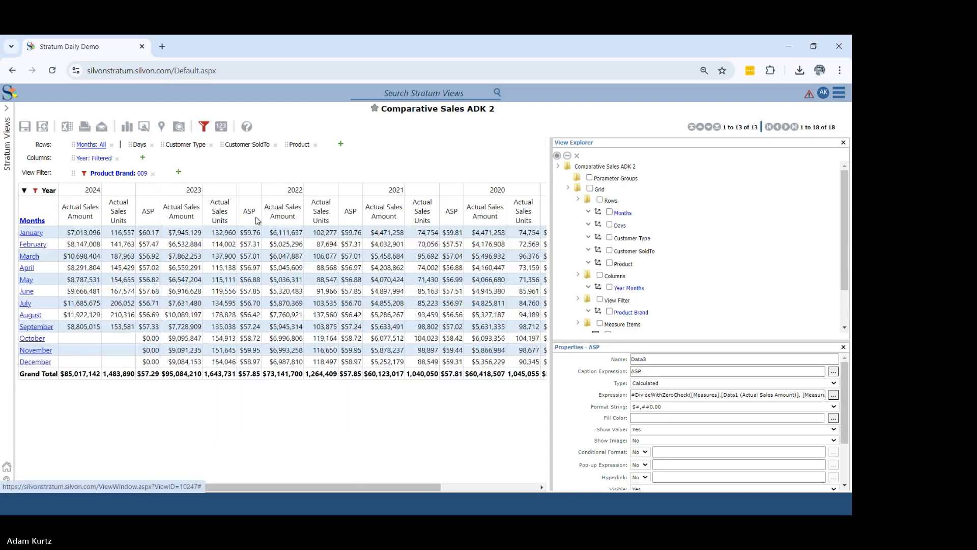